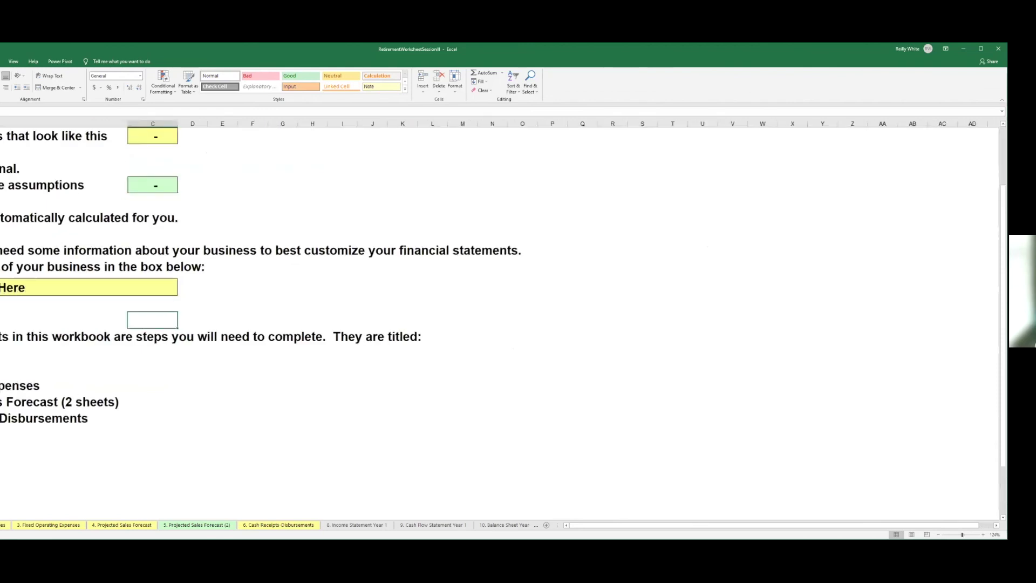
Examine the workbook's instructions and its yellow and green input sheets, from start-up costs through Cash Receipts-Disbursements.
scroll(23, 230, "up", 2)
left_click(24, 221)
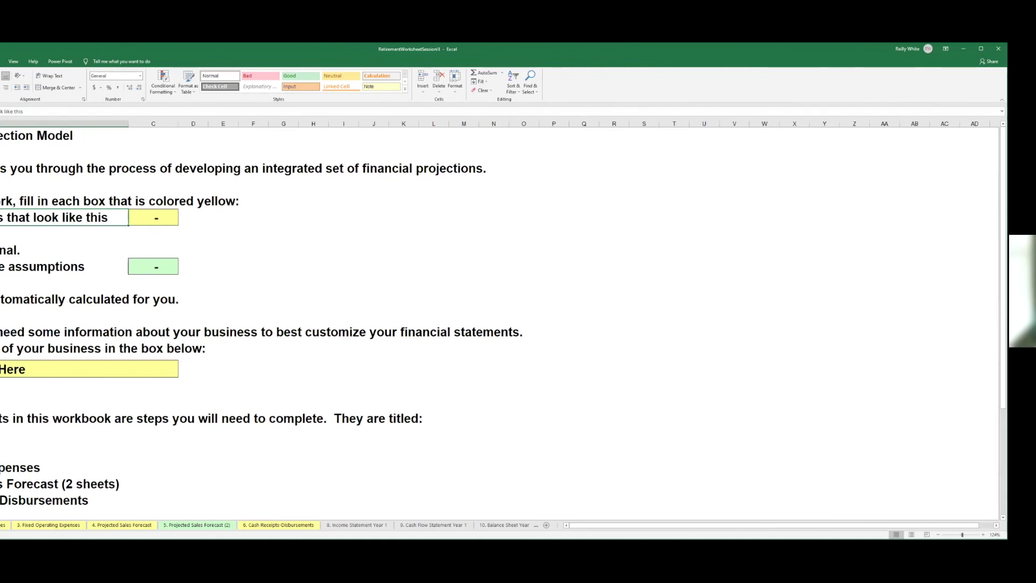
key("ctrl+Page_Down")
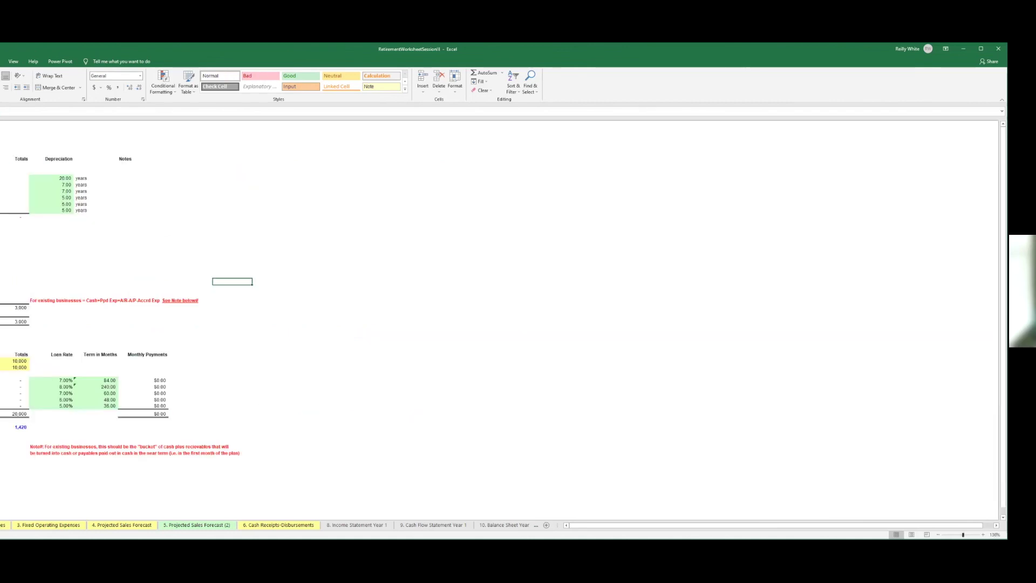
scroll(192, 295, "up", 3)
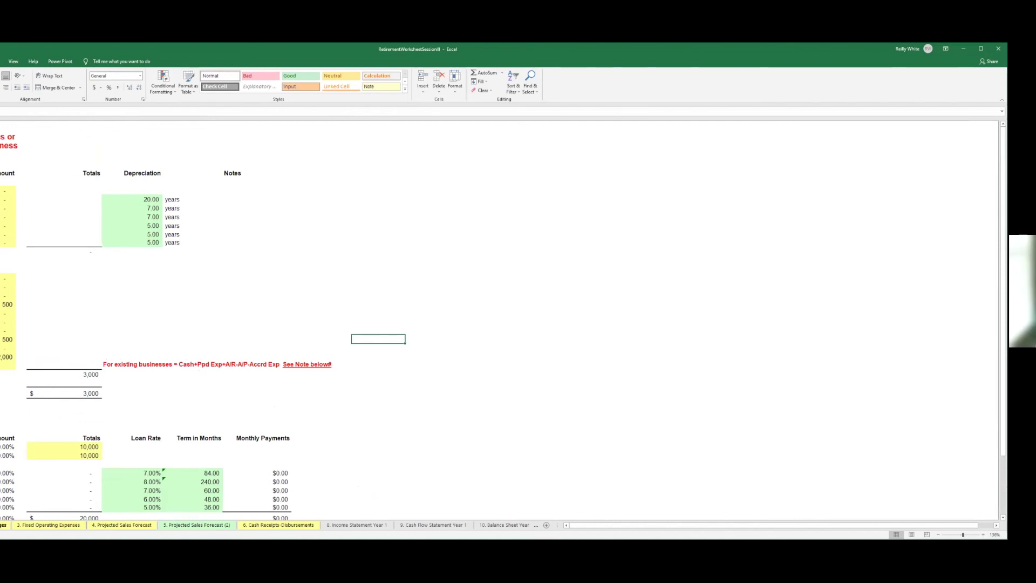
left_click(67, 527)
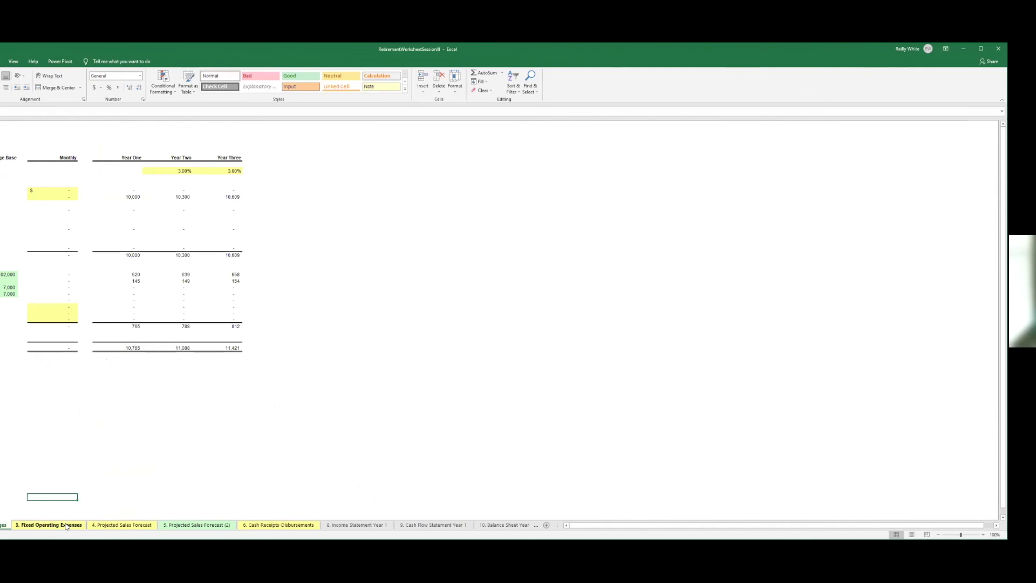
left_click(104, 526)
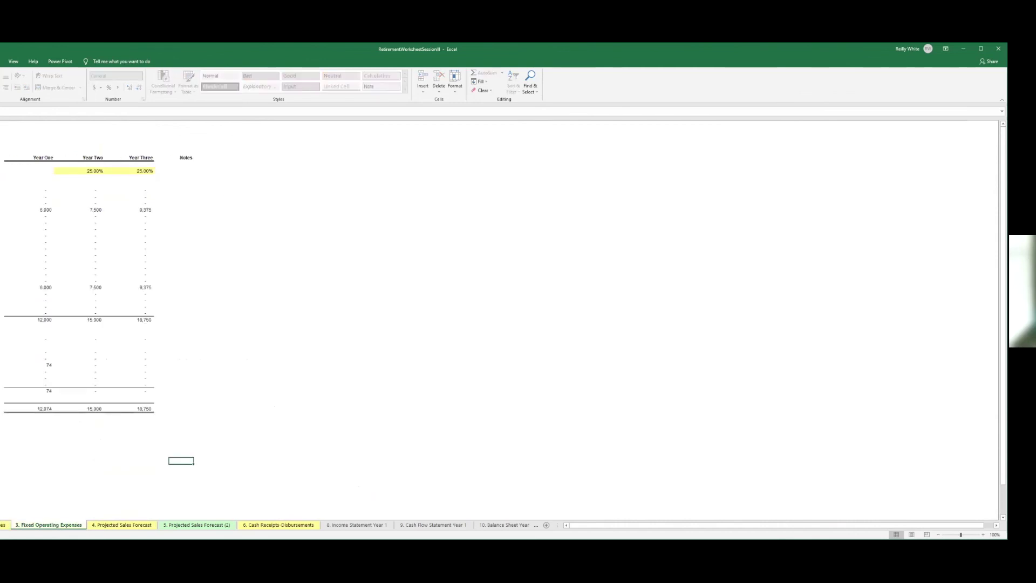
left_click(136, 527)
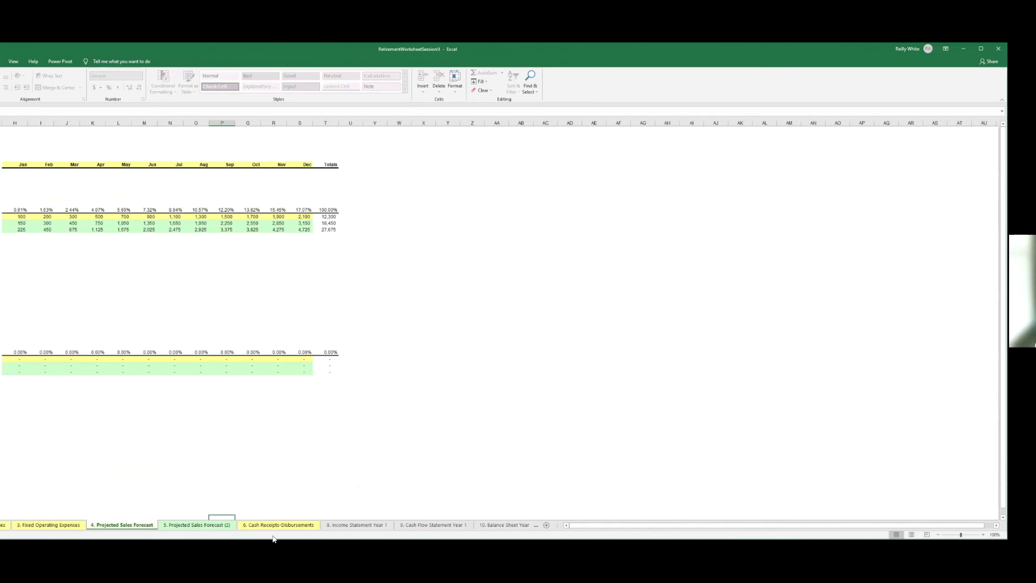
left_click(278, 526)
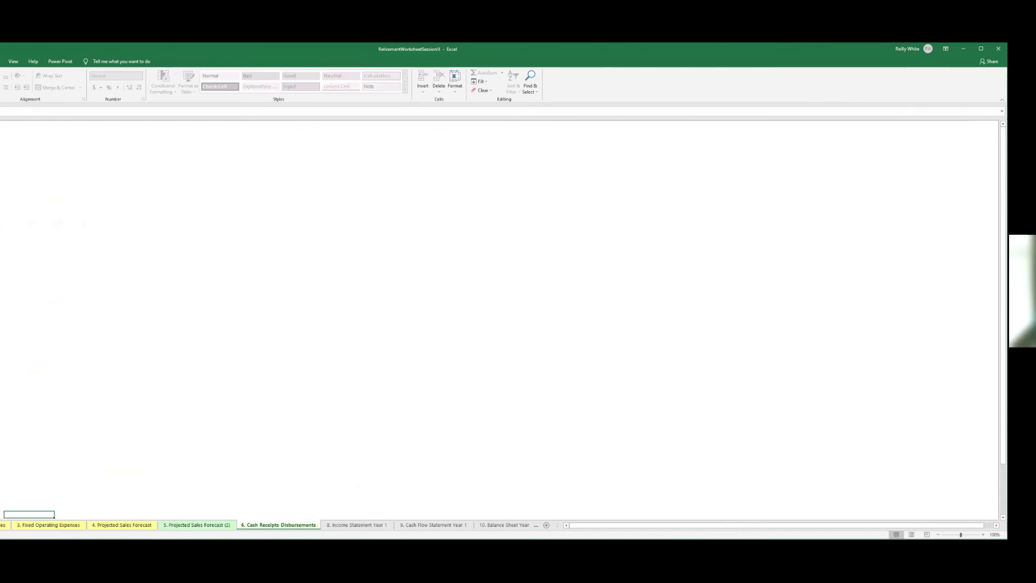
Review the sales forecast and cash receipts sheets, then the Year 1 income statement, cash flow statement and balance sheet.
left_click(183, 224)
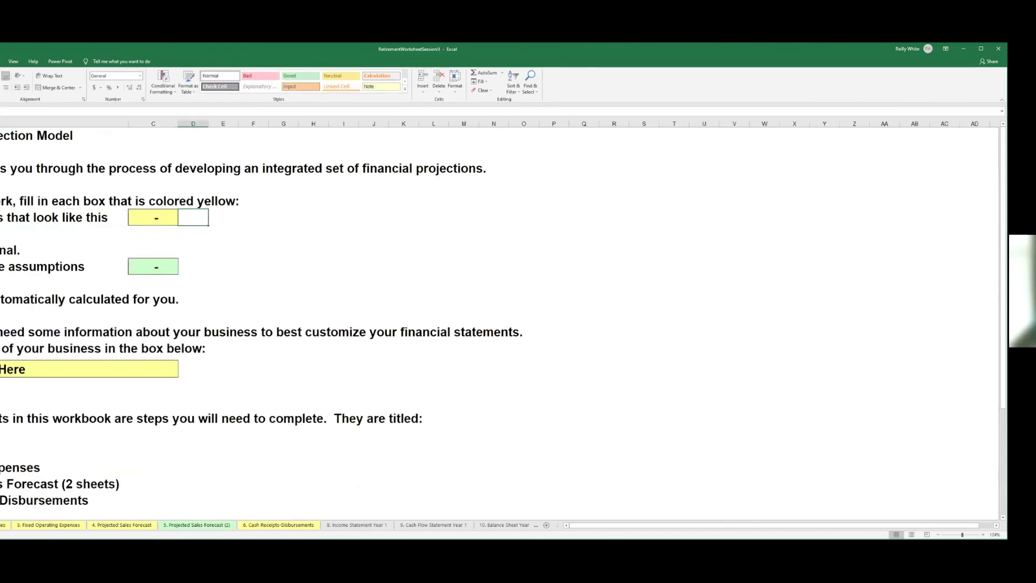
key("ctrl+Page_Down")
key("ctrl+Page_Down")
key("ctrl+Page_Down")
key("ctrl+Page_Down")
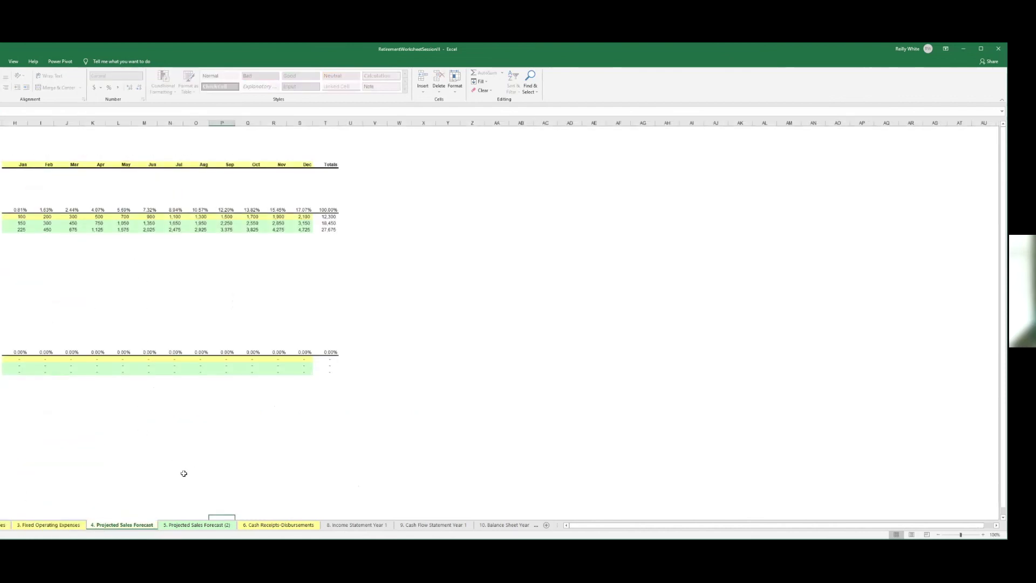
key("ctrl+Page_Down")
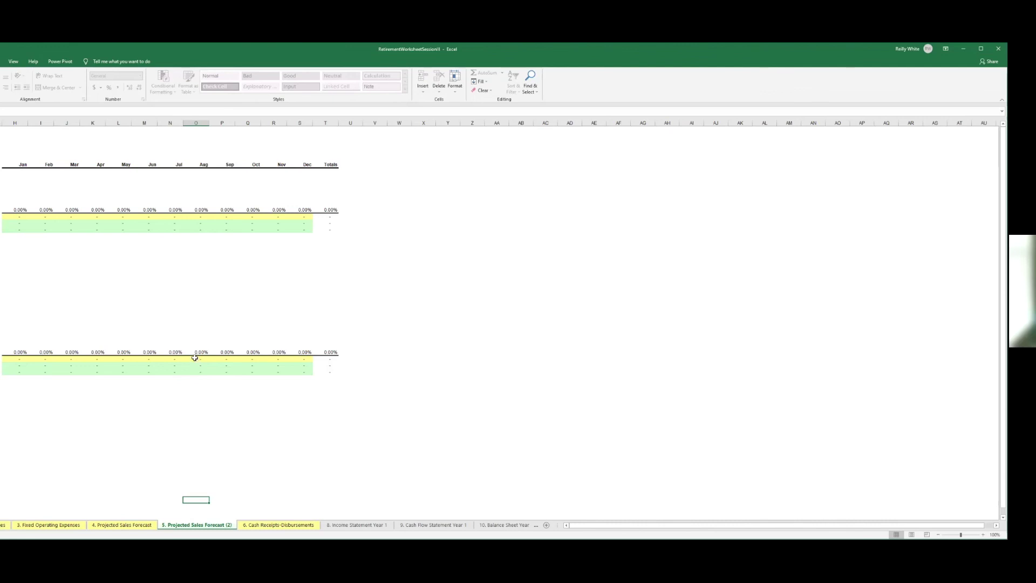
left_click(111, 525)
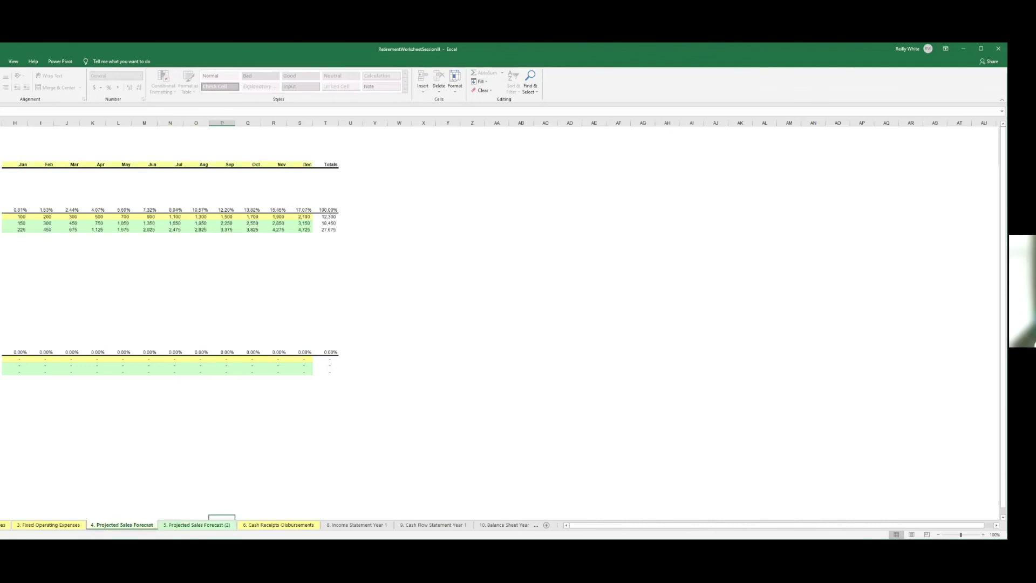
left_click(280, 525)
left_click(355, 525)
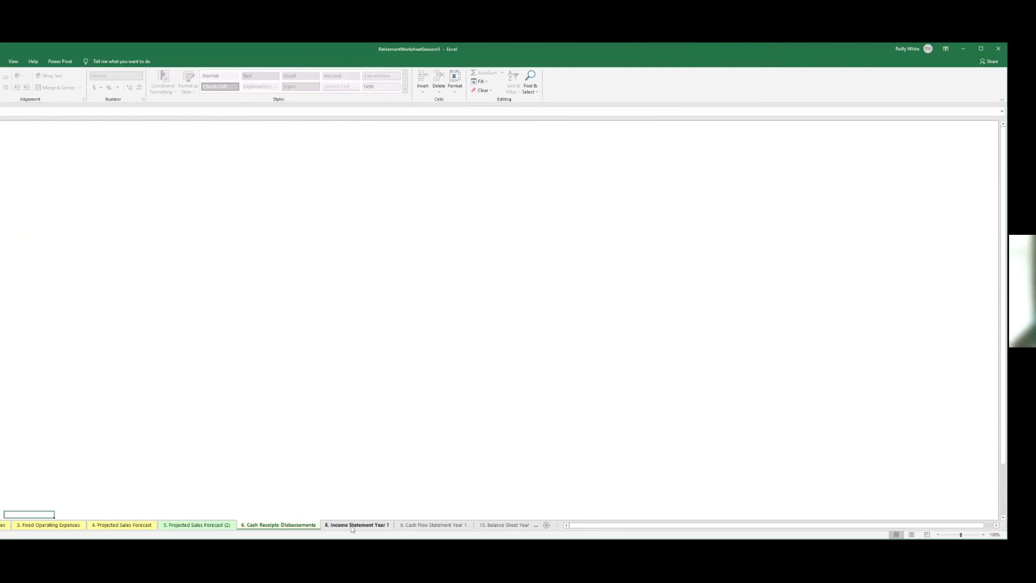
left_click_drag(415, 444, 15, 262)
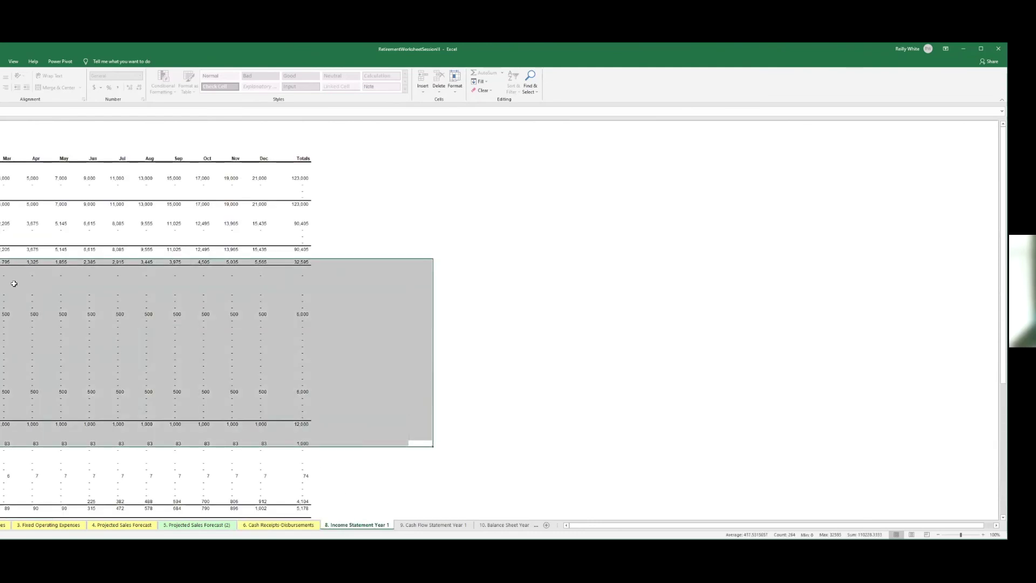
left_click(72, 240)
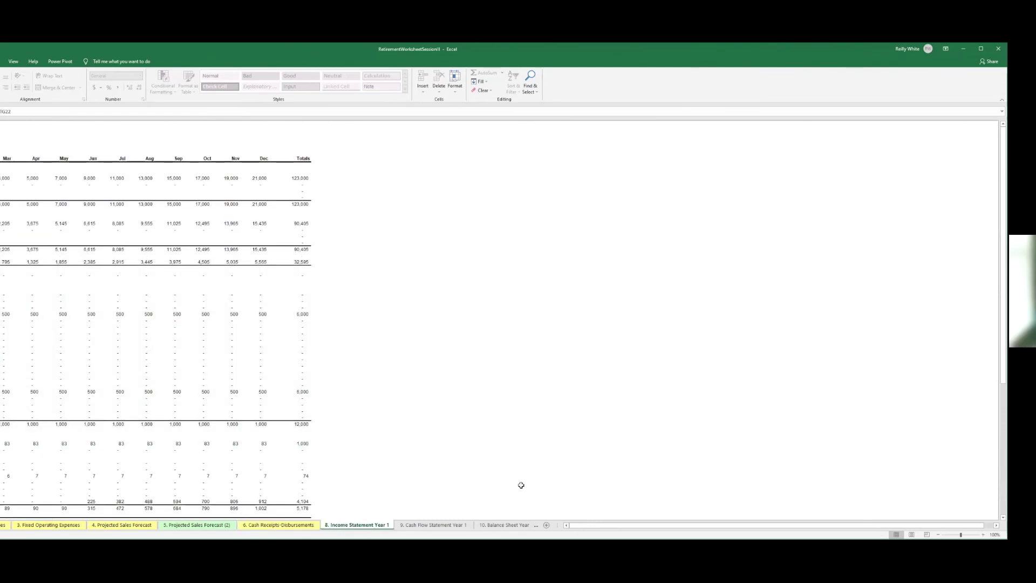
left_click(431, 525)
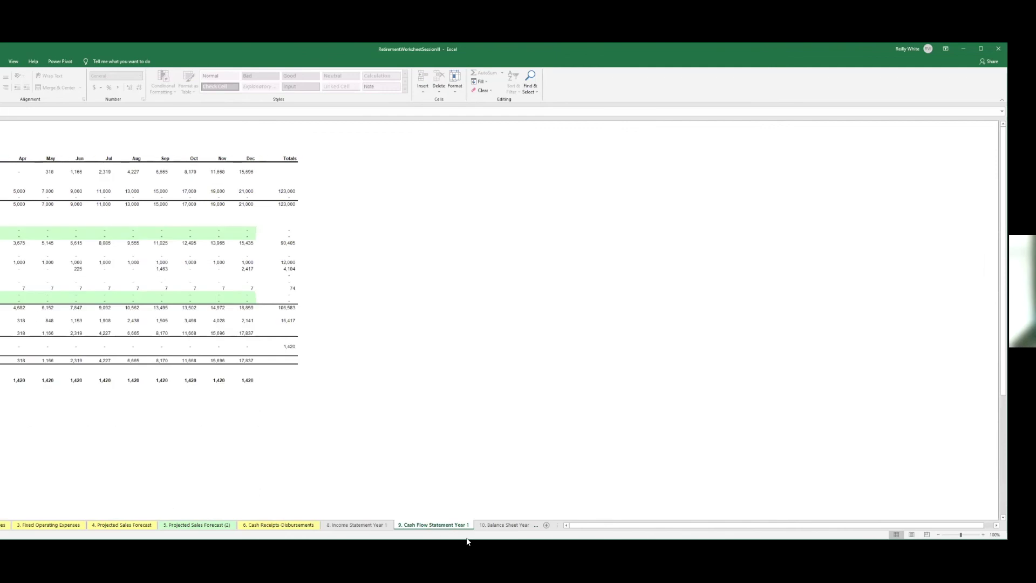
left_click(497, 526)
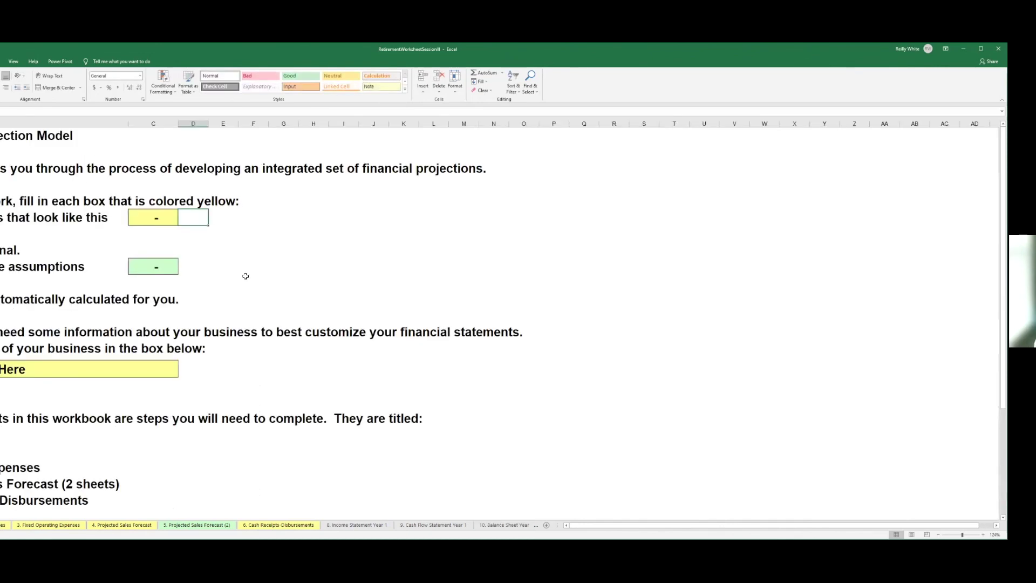
Clear the placeholder text from the yellow business name box on the instructions sheet.
left_click(226, 246)
left_click(164, 222)
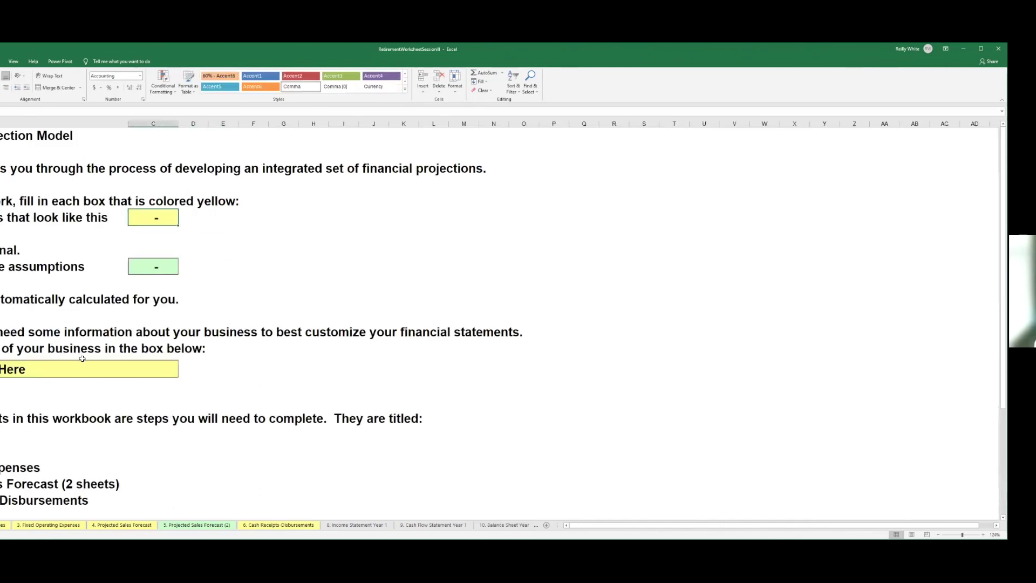
left_click(44, 365)
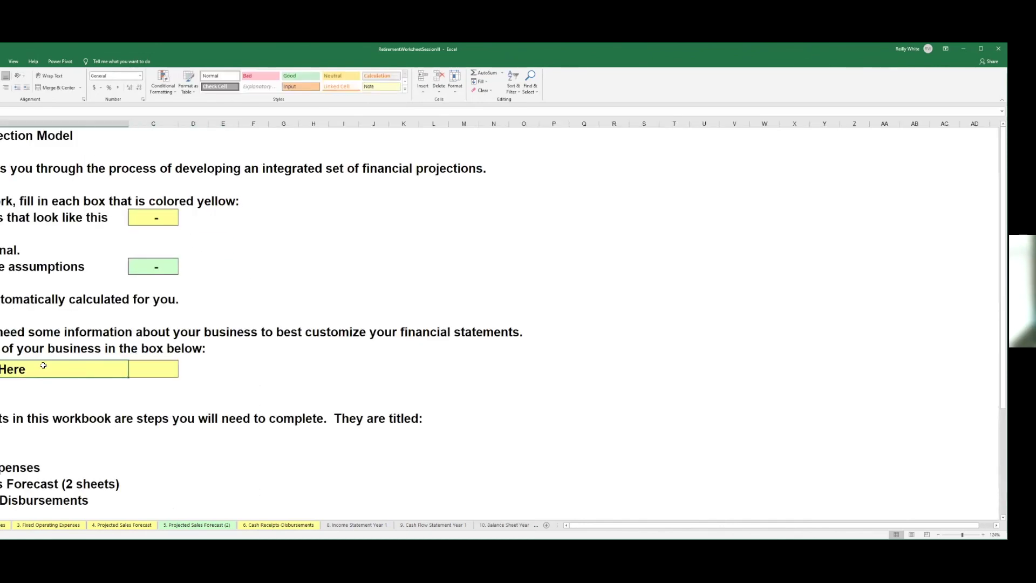
key("BackSpace")
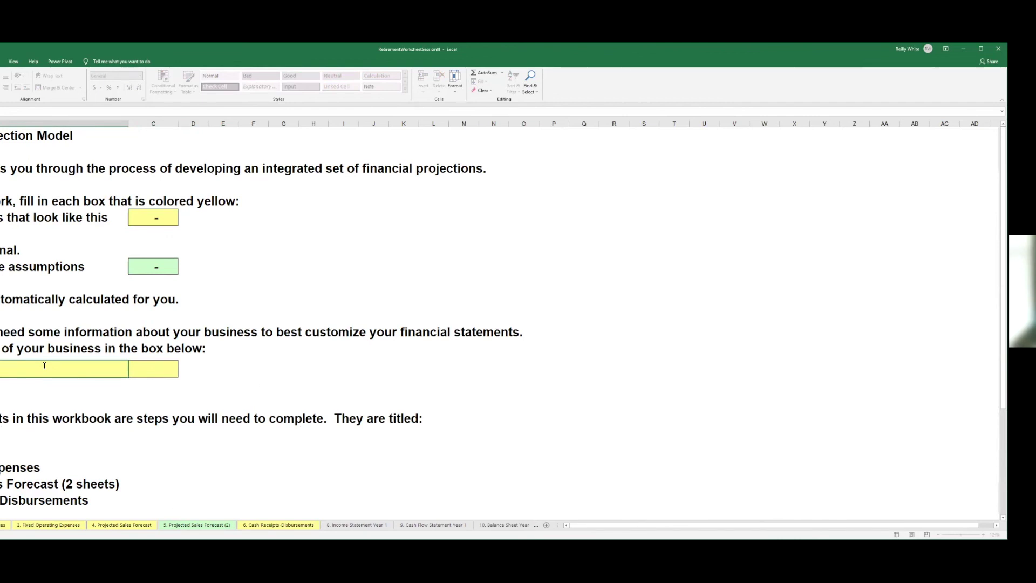
left_click(64, 332)
left_click(63, 418)
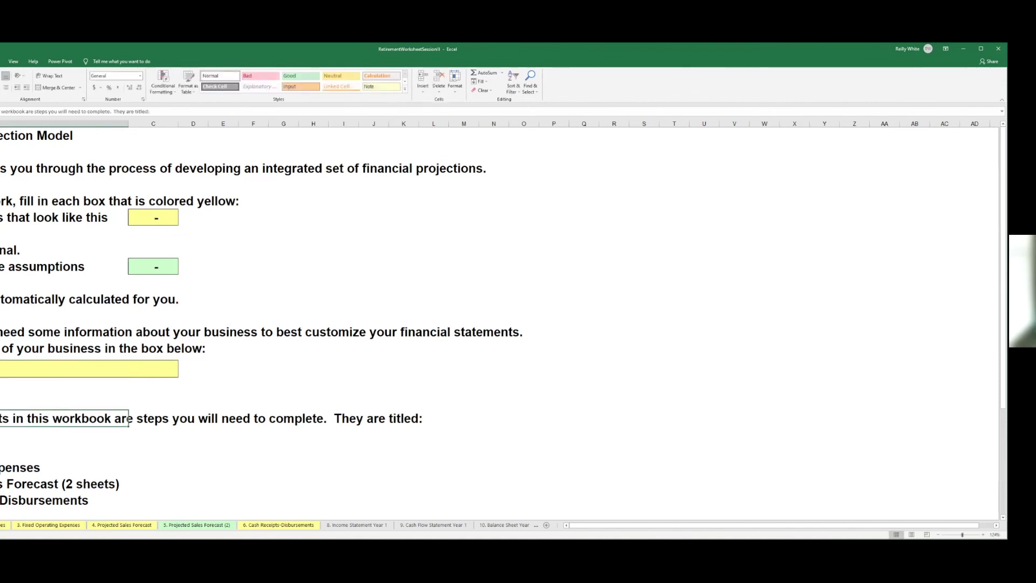
Examine the amounts and totals on the start-up costs sheet, along with the Year 1 income statement.
key("ctrl+Page_Down")
left_click_drag(174, 415, 1, 125)
left_click(86, 311)
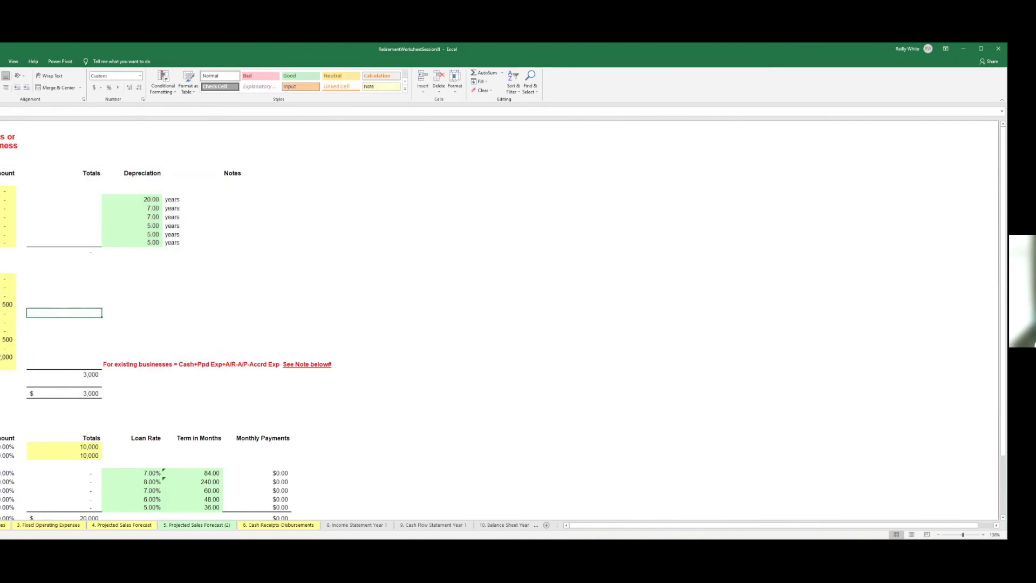
left_click(2, 183)
left_click(59, 240)
left_click(345, 524)
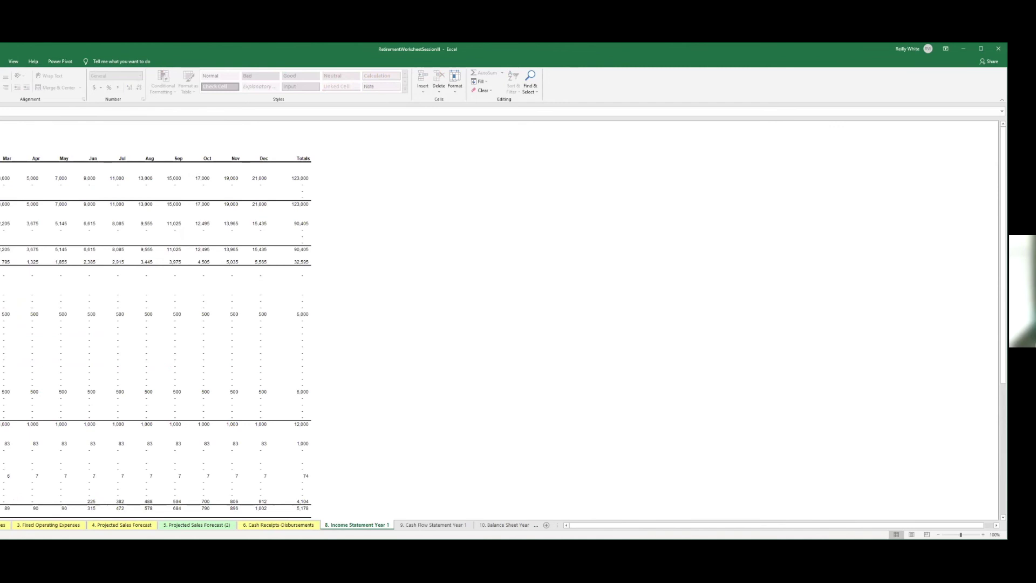
On the start-up costs sheet, enter amounts of 40,000 in the first row and 10,000 in the fourth row of the depreciation table.
left_click(1, 525)
left_click(5, 190)
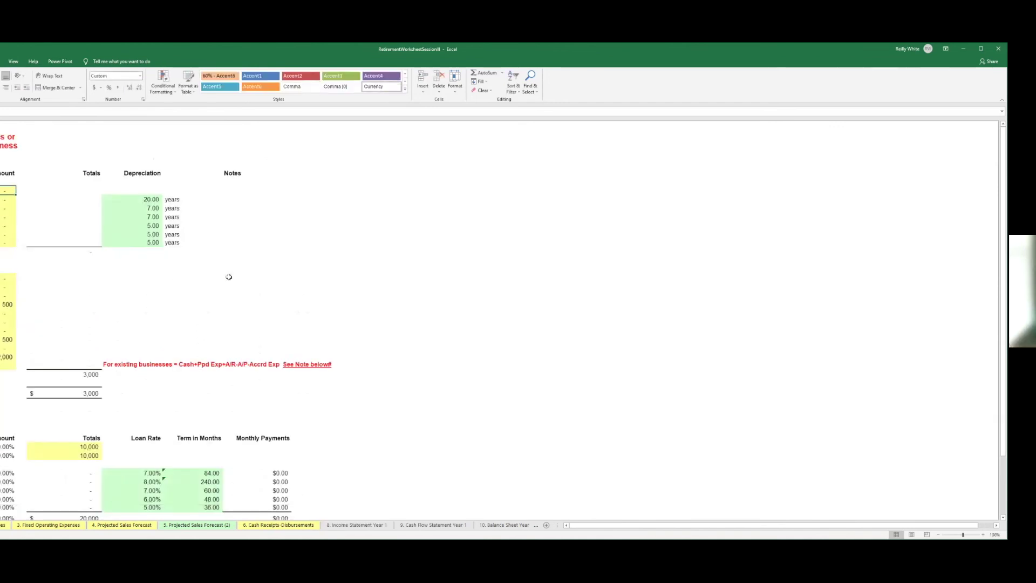
type("40000")
key("Return")
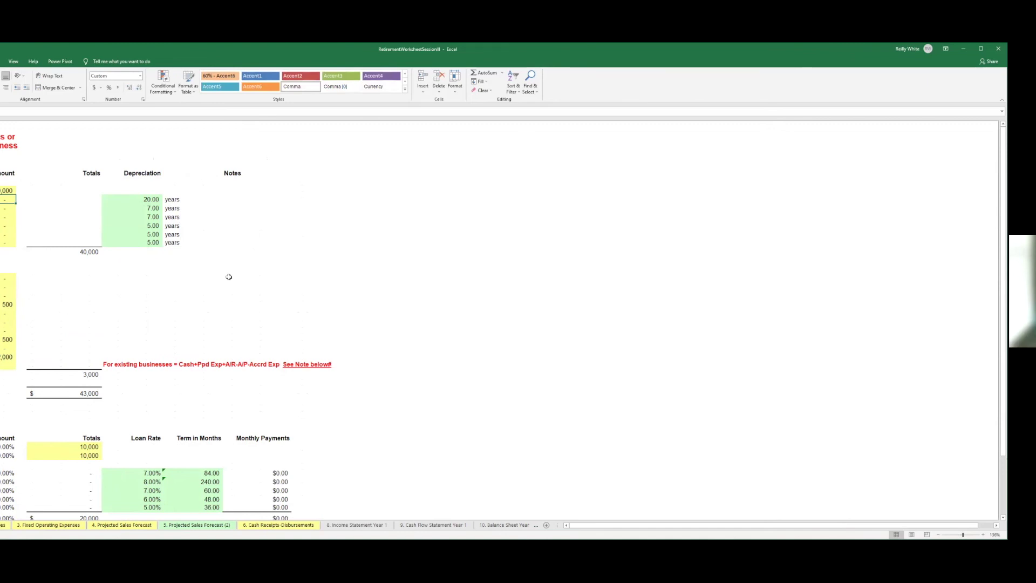
key("Down")
key("Down")
type("10000")
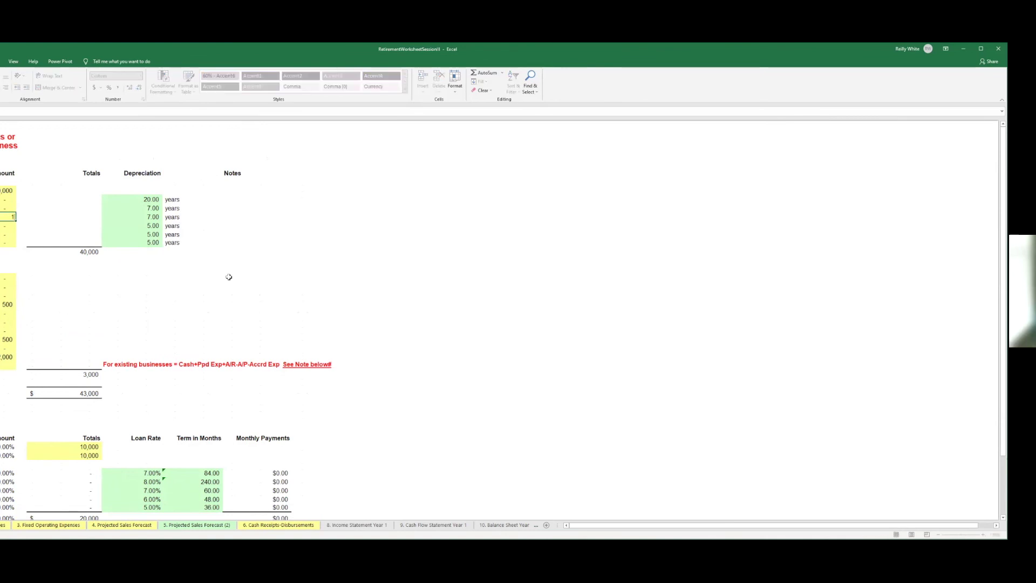
key("Return")
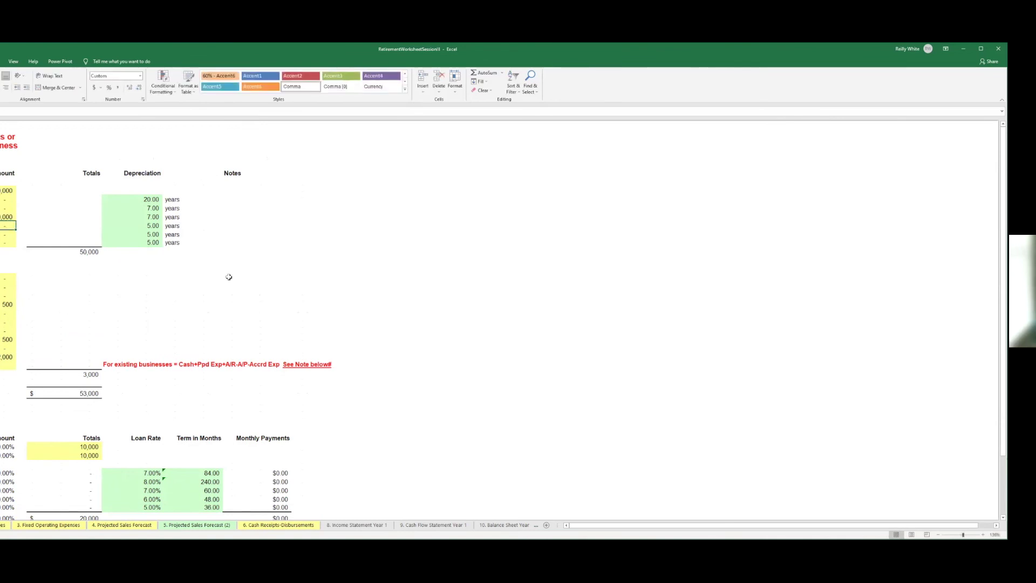
Enter amounts of 5,000 in the fifth row and 10,000 in the sixth row of the depreciation table.
type("4")
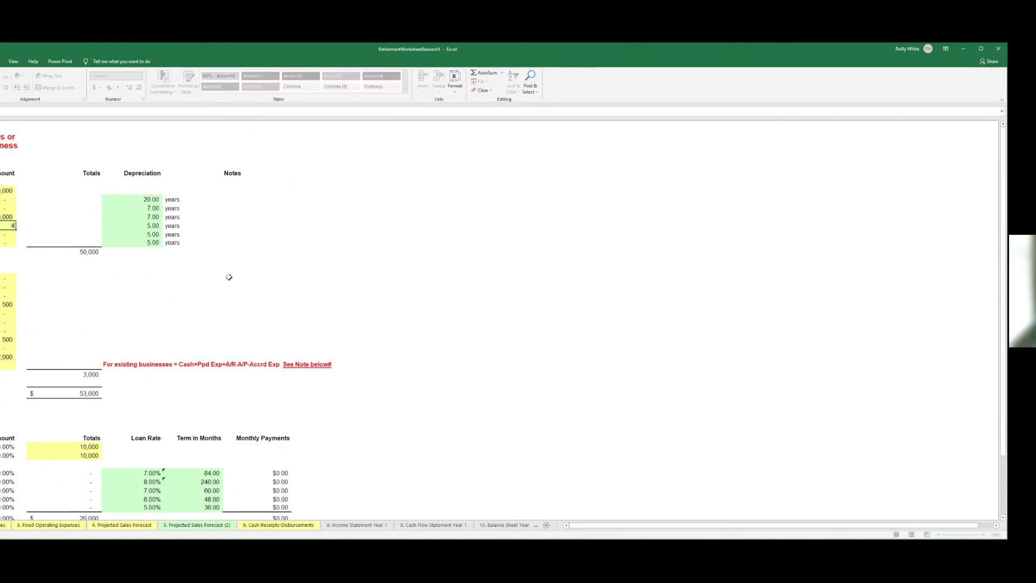
type("000")
key("Return")
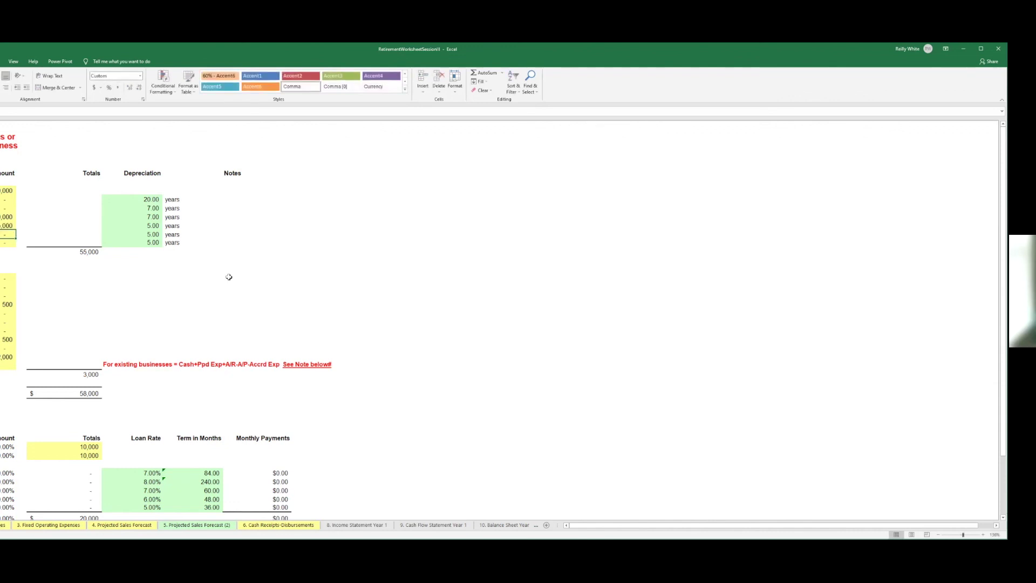
type("1000")
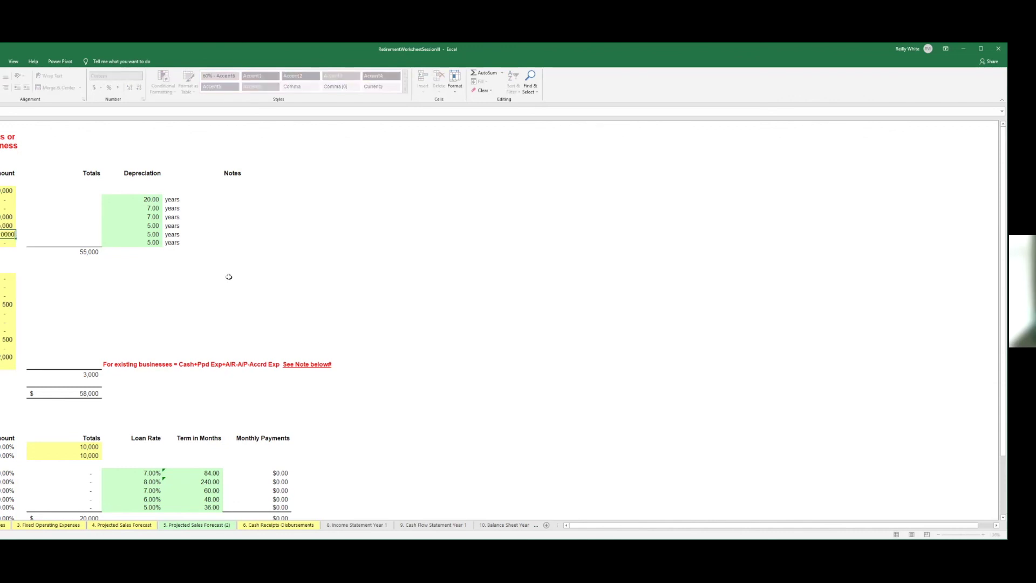
type("0")
key("Return")
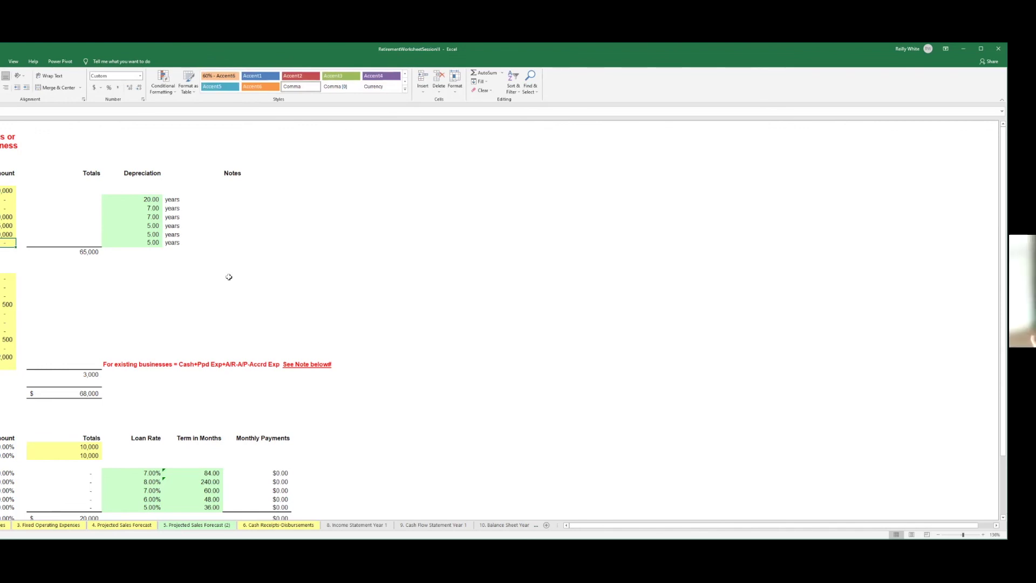
Enter 3,000 in the third amount row of the second yellow block, below the depreciation table.
key("Up")
key("Up")
key("Up")
key("Up")
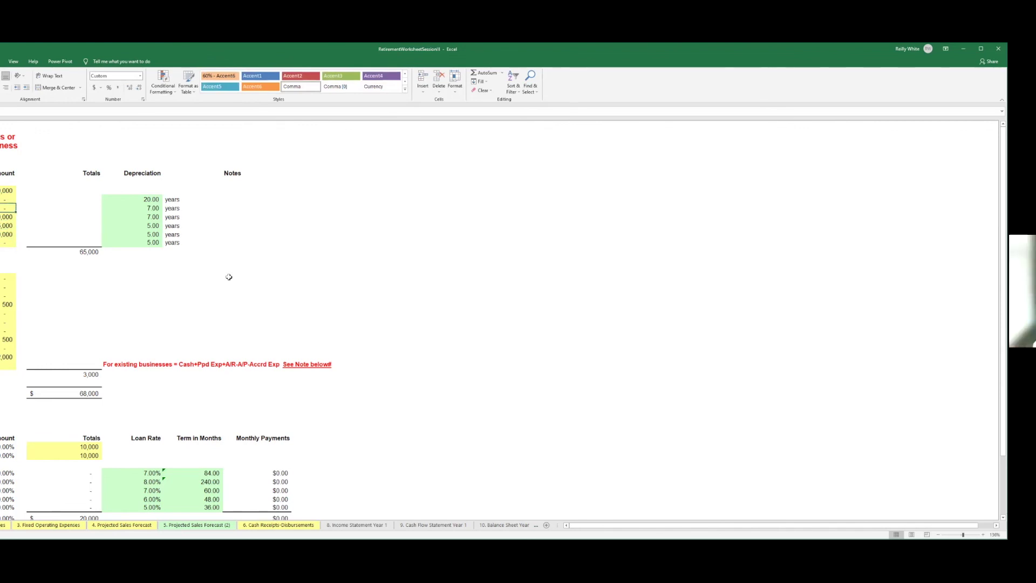
left_click(1, 296)
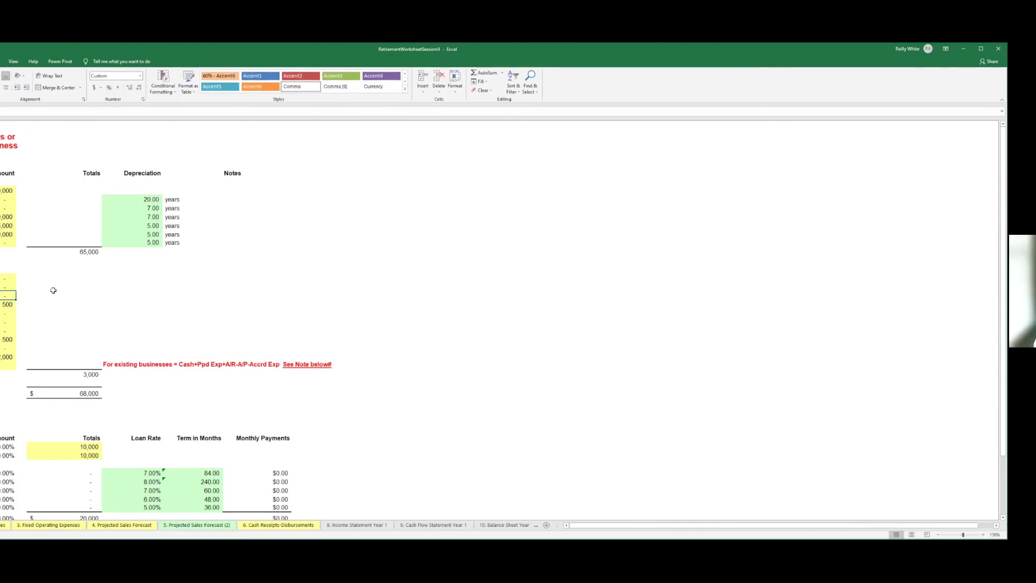
type("3000")
key("Return")
Check the remaining amounts in the second yellow block and the overall total beneath it.
left_click(1, 313)
left_click(8, 322)
left_click(7, 339)
scroll(72, 345, "down", 2)
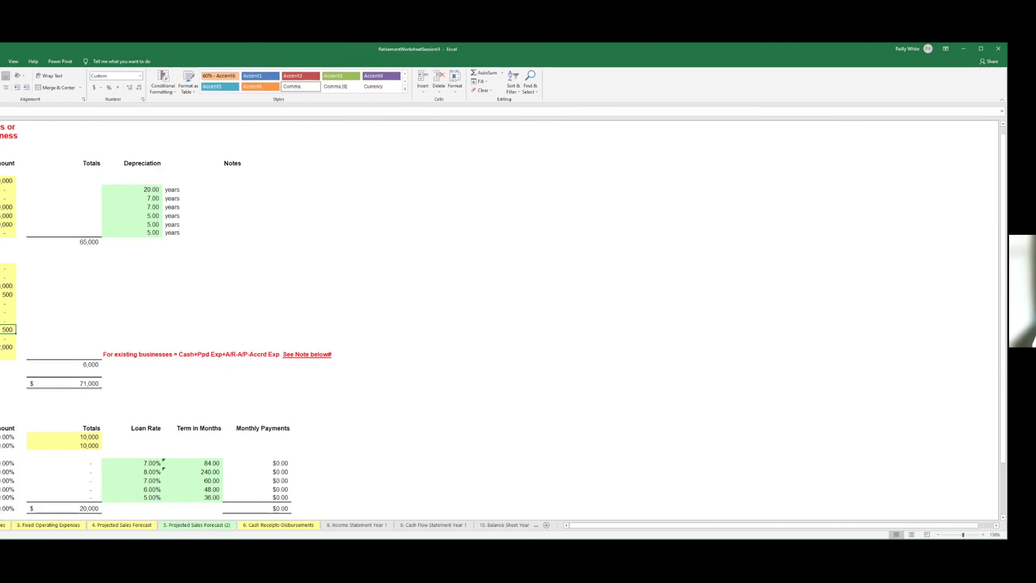
scroll(51, 305, "up", 2)
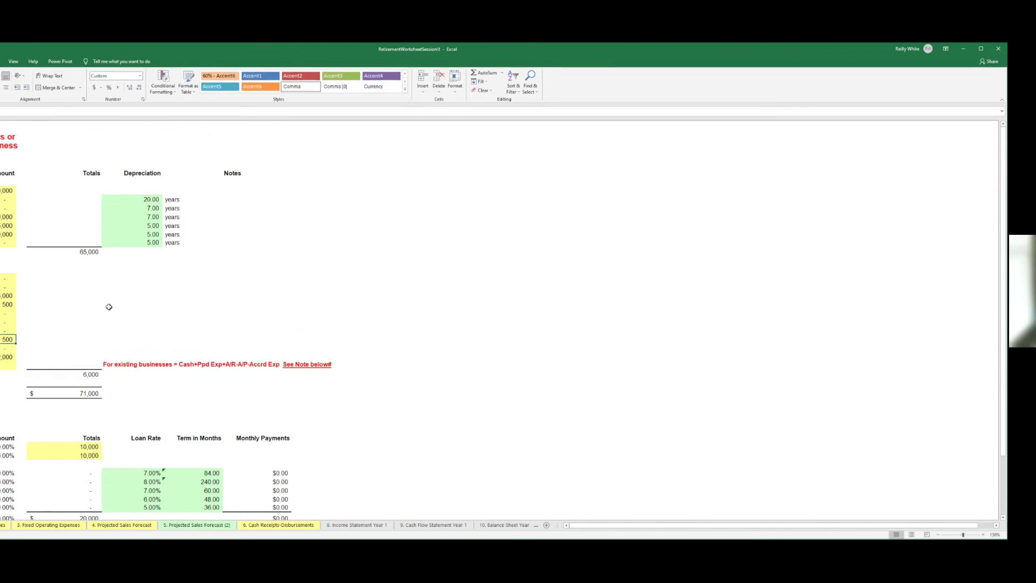
left_click(86, 395)
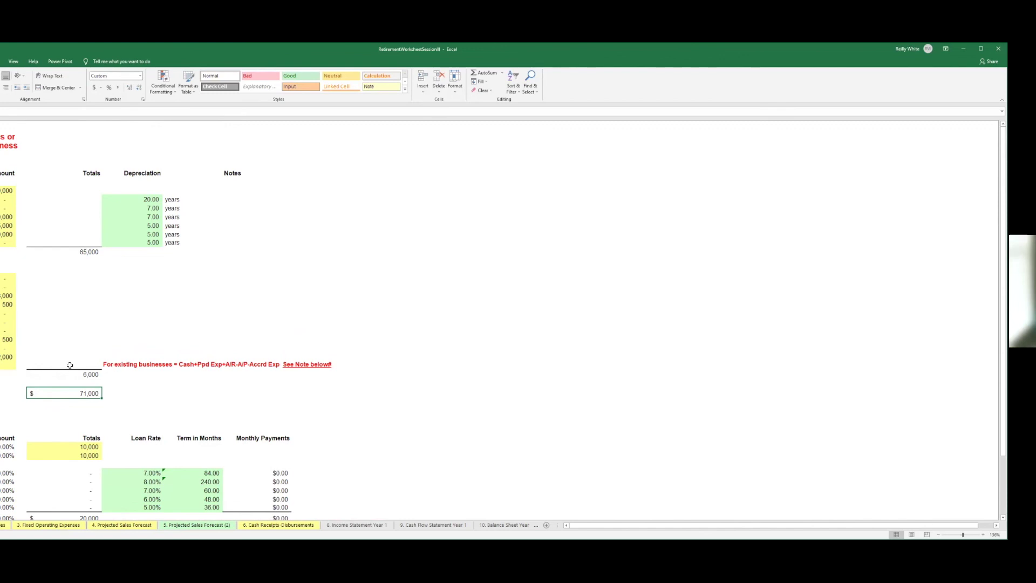
In the funding table beneath the start-up costs, set the first yellow total to 50,000 and clear the second.
scroll(502, 319, "down", 3)
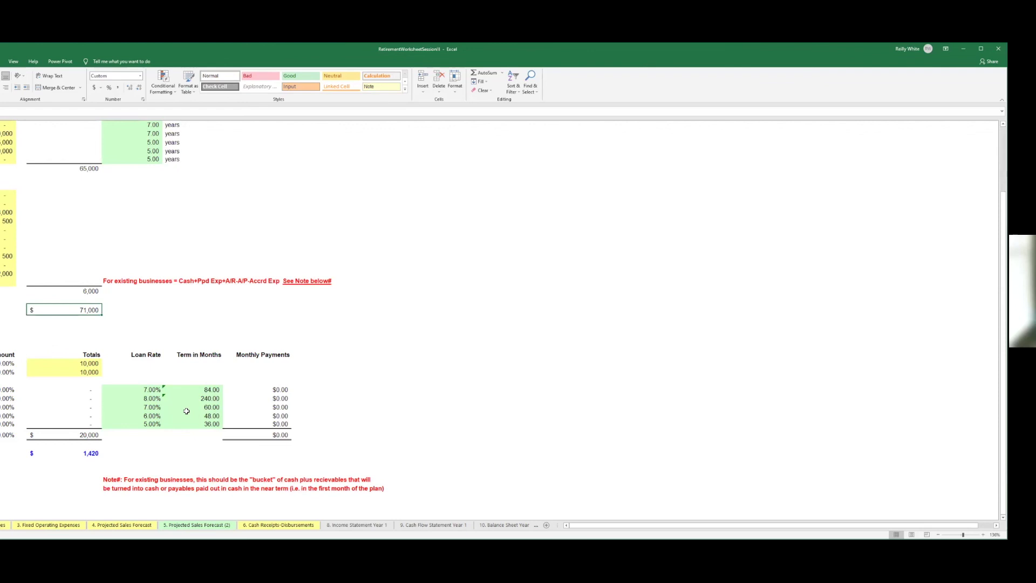
left_click(56, 357)
left_click(56, 361)
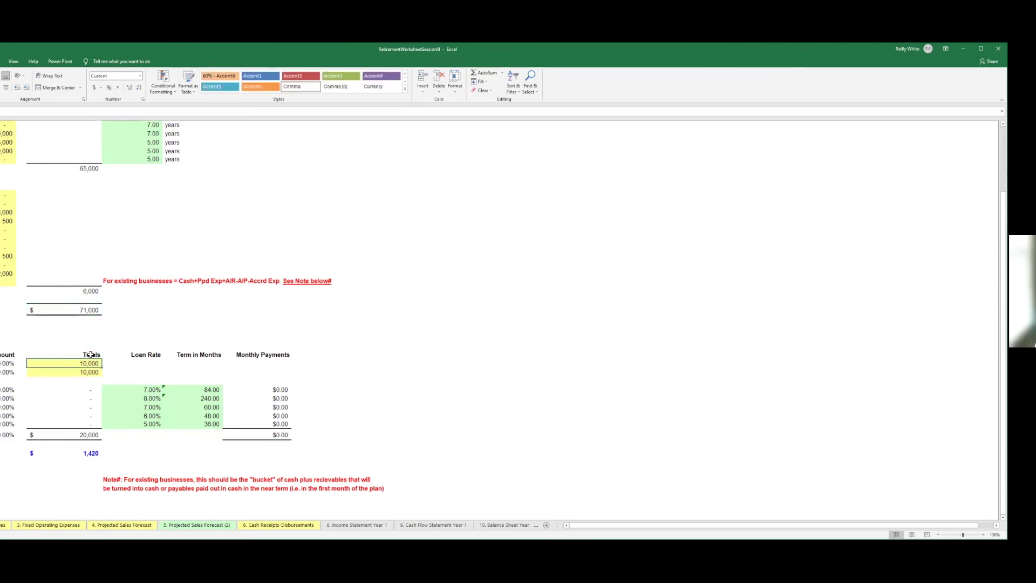
type("50000")
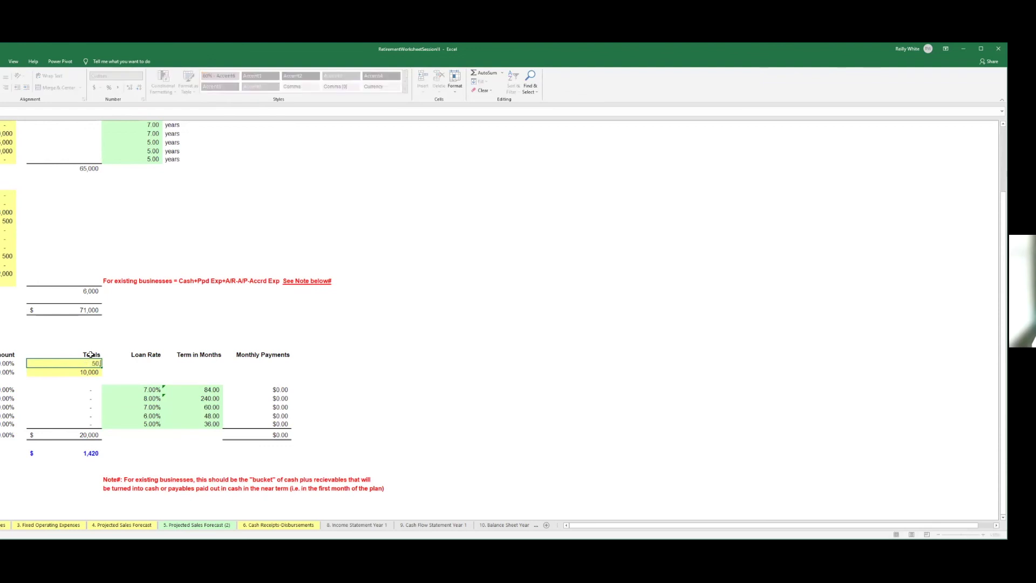
key("Return")
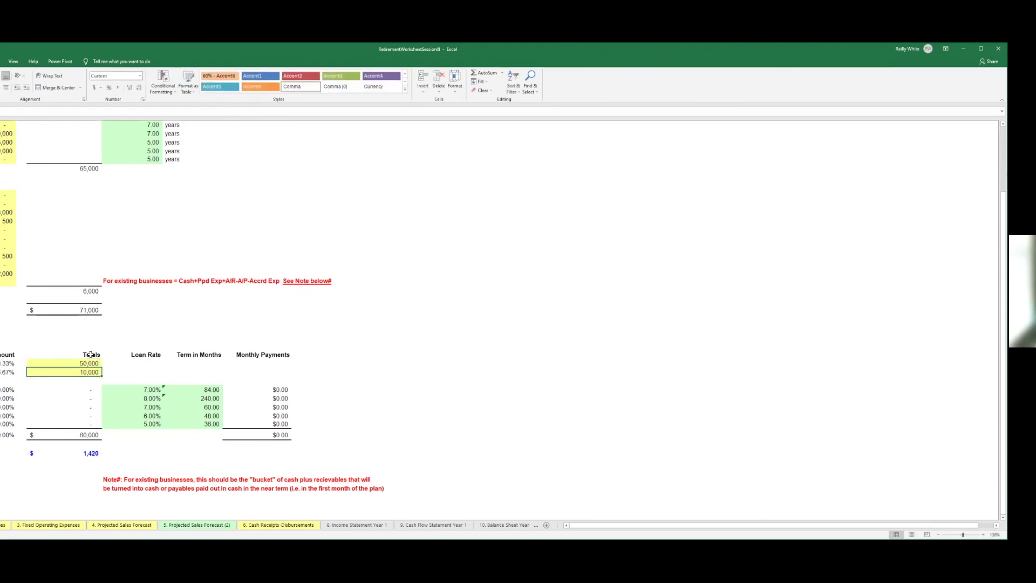
key("Delete")
key("Return")
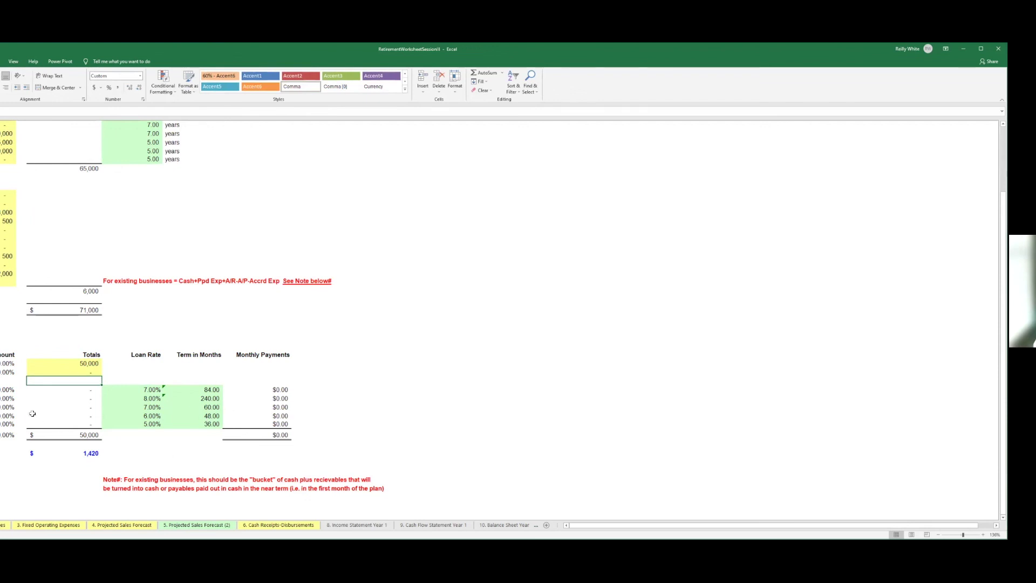
Enter 21,000 in the second yellow total of the funding table.
key("Up")
left_click(186, 400)
left_click(77, 400)
left_click(72, 372)
type("31000")
key("Return")
Inspect the formula behind the blue figure beneath the funding total and review the surrounding funding section.
left_click(75, 453)
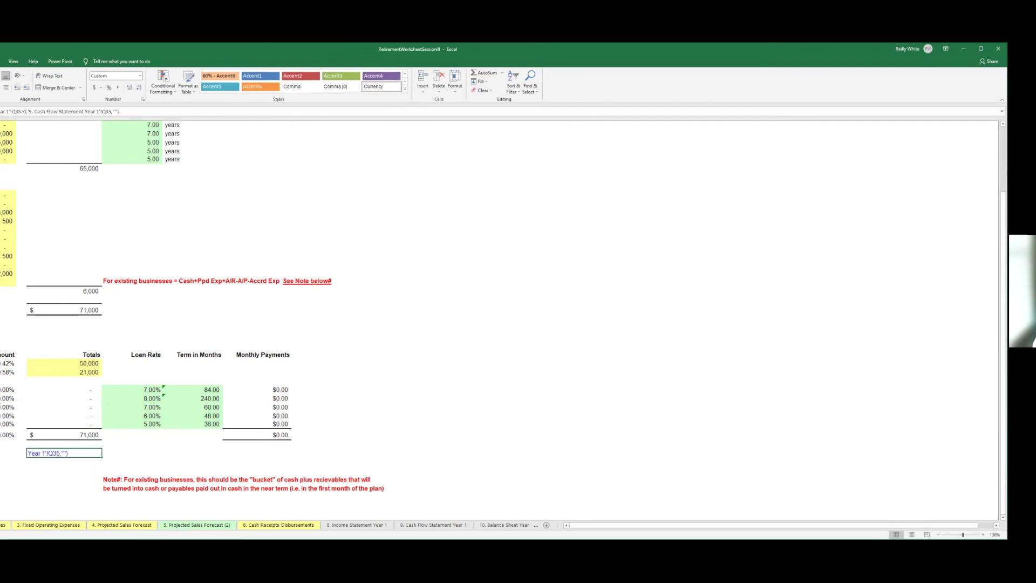
left_click(192, 281)
left_click(56, 423)
left_click_drag(20, 319, 339, 442)
left_click(348, 451)
left_click_drag(421, 443, 6, 336)
left_click(6, 336)
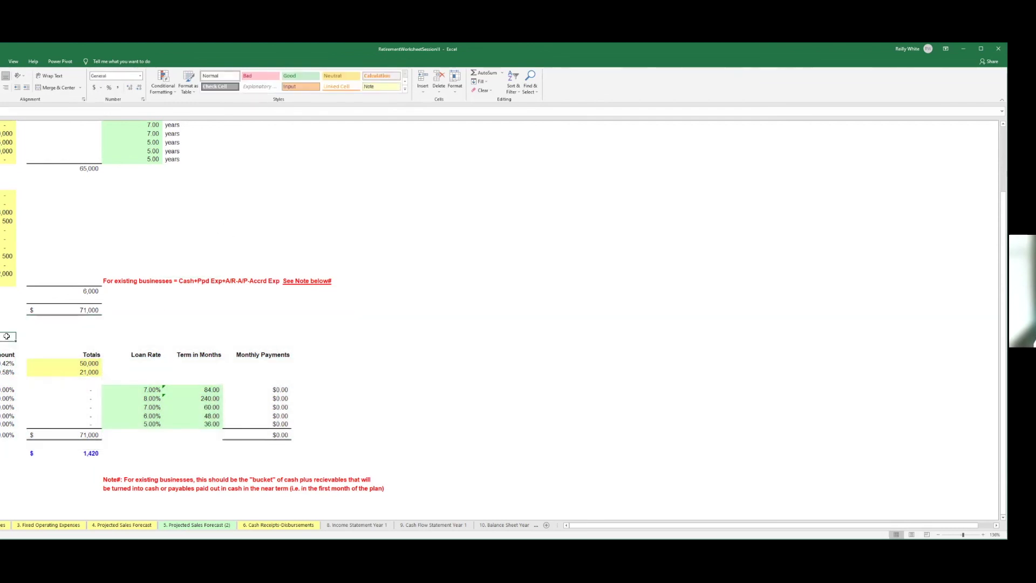
Change the second yellow total of the funding table to 50,000.
left_click(82, 373)
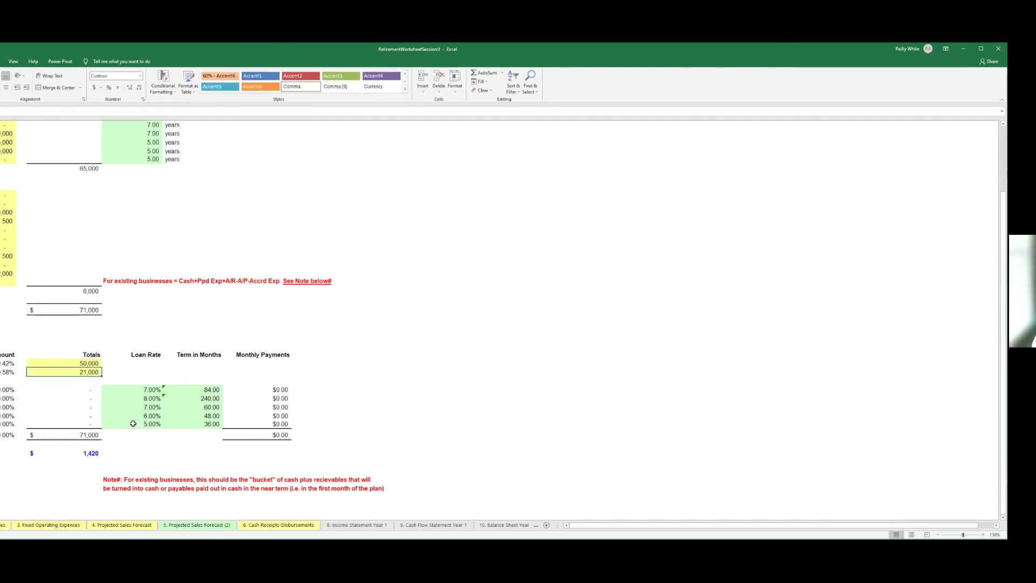
type("50000")
key("Return")
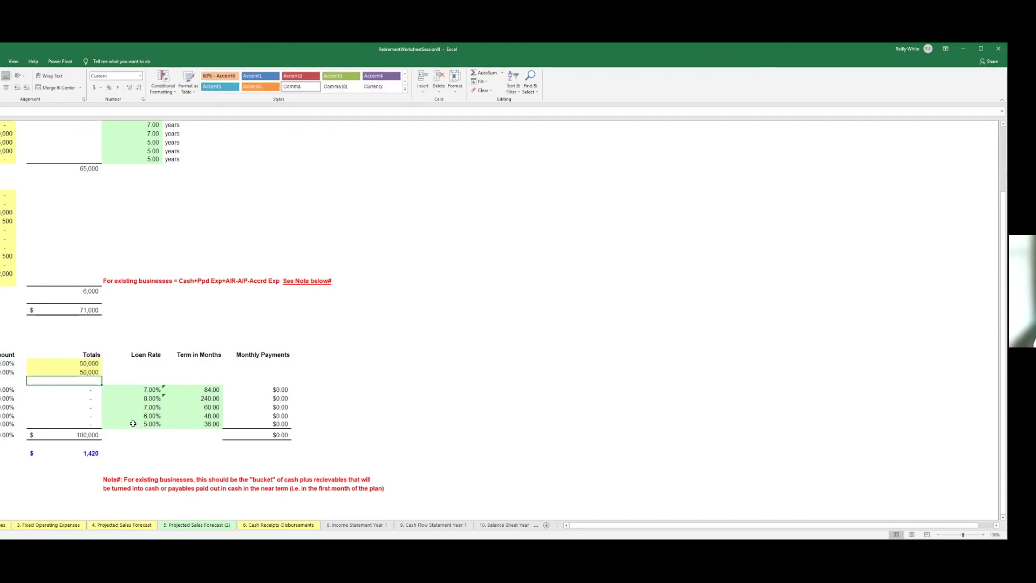
left_click_drag(133, 423, 134, 416)
scroll(159, 385, "up", 2)
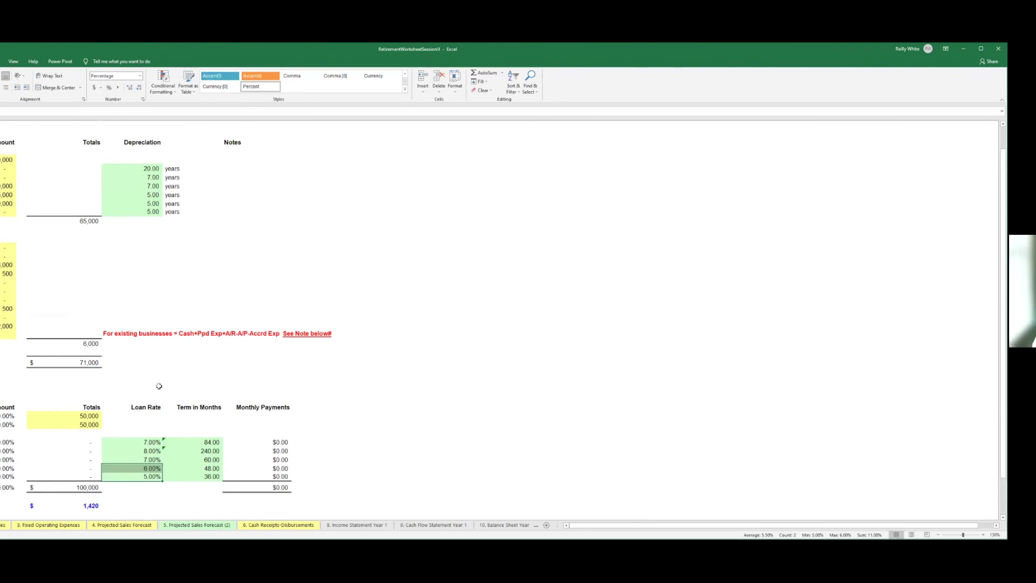
scroll(159, 386, "up", 1)
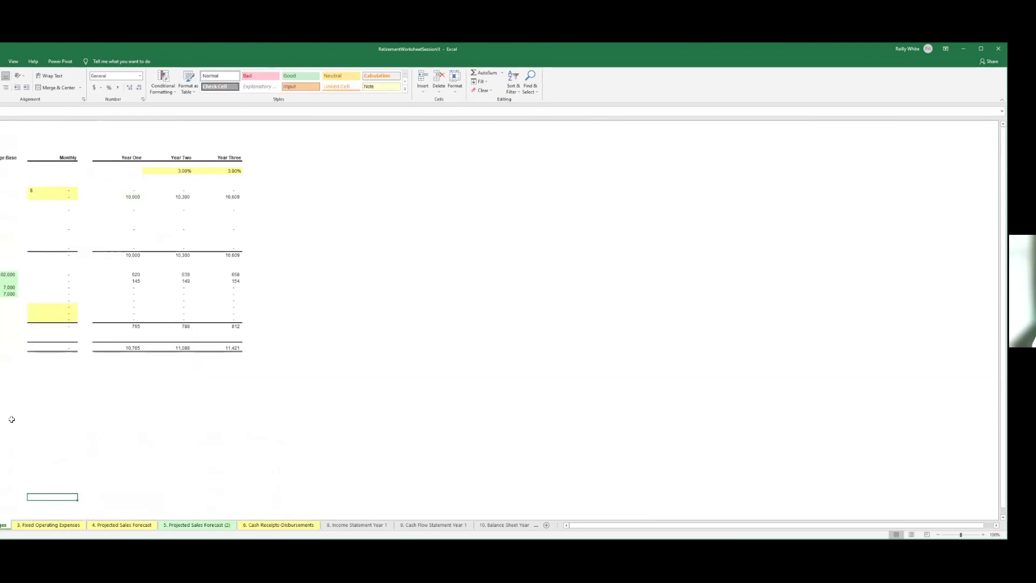
On the wages sheet, enter 1,200 in the first yellow cell of the Monthly column.
left_click(52, 235)
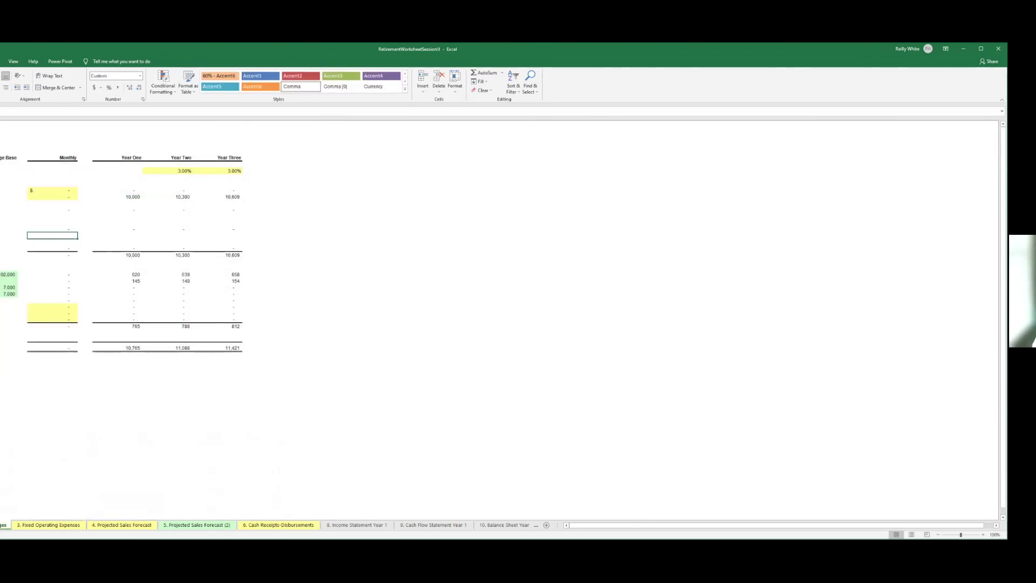
left_click(53, 191)
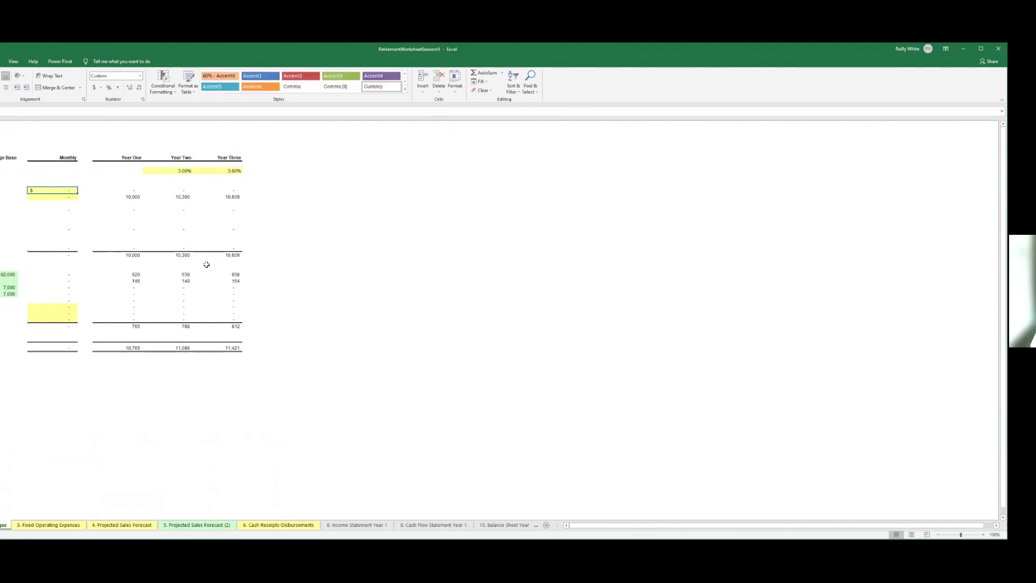
type("1200")
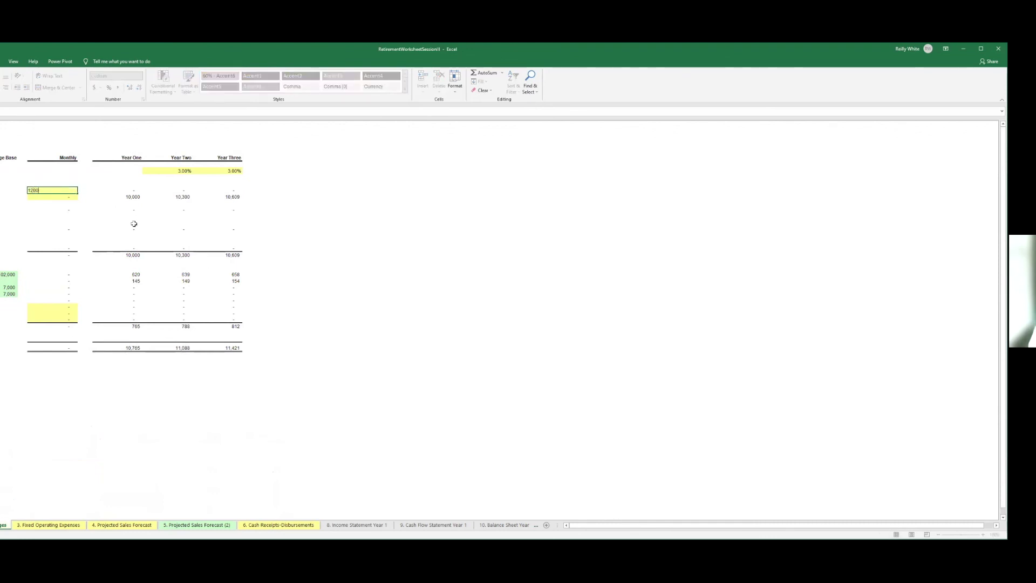
key("Return")
left_click(63, 306)
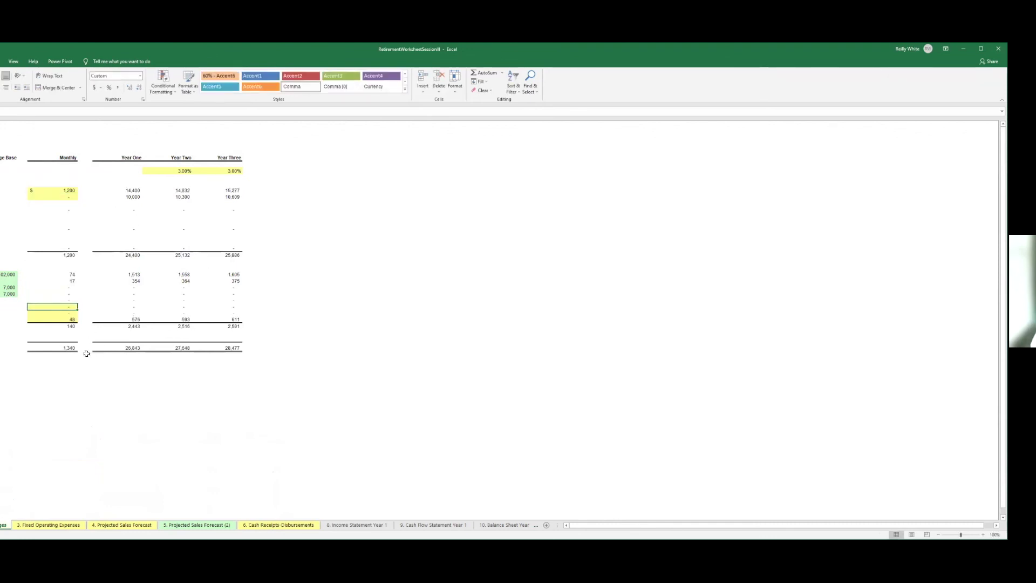
Set the first yellow Monthly amount on the wages sheet to 2,000.
left_click(52, 192)
type("2000")
key("Return")
On the Fixed Operating Expenses sheet, enter a monthly amount of 400 in the ninth yellow row.
left_click(68, 526)
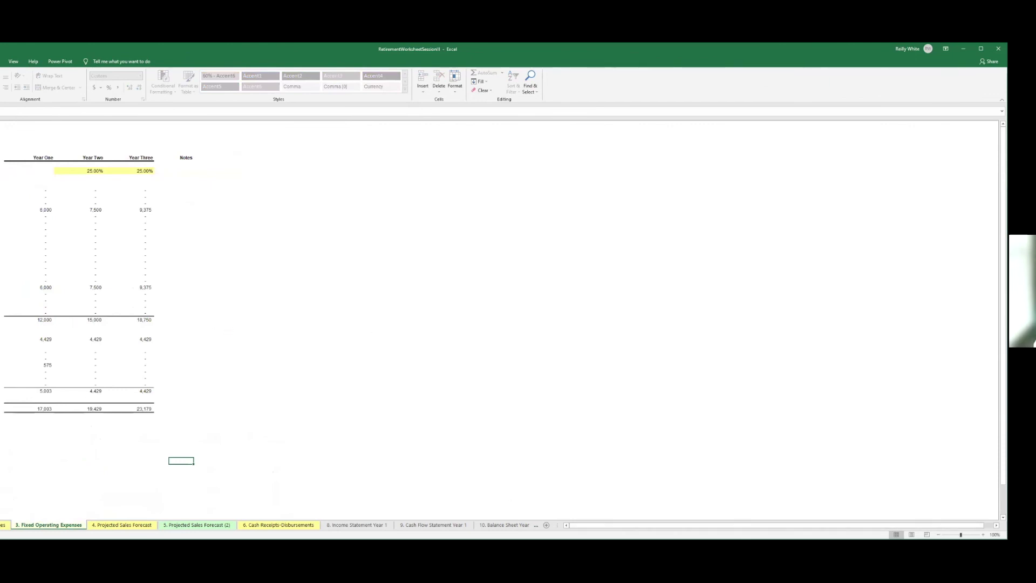
scroll(499, 320, "up", 6, "ctrl")
scroll(499, 320, "up", 5)
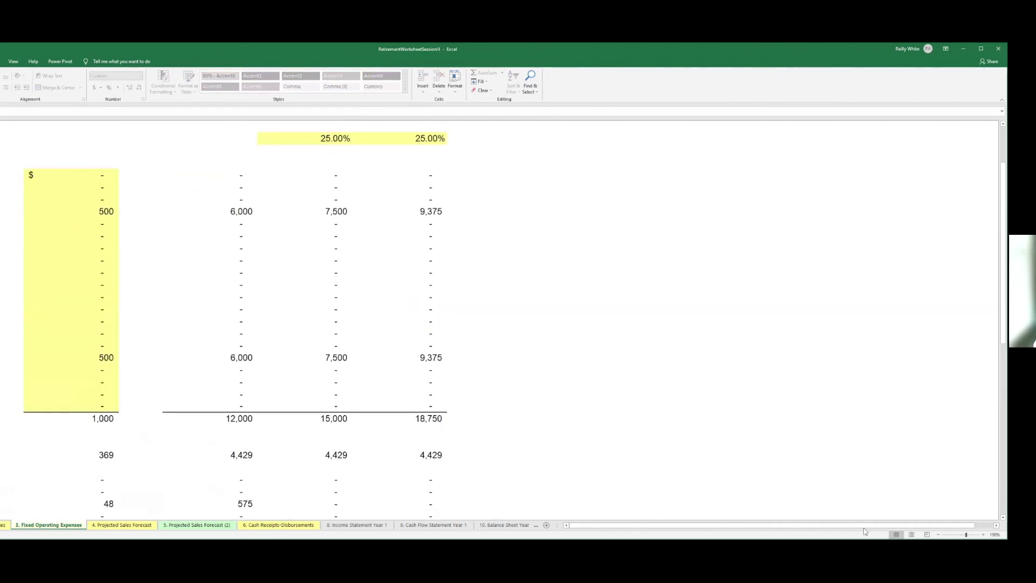
scroll(226, 361, "up", 3, "ctrl")
left_click(218, 351)
left_click(186, 334)
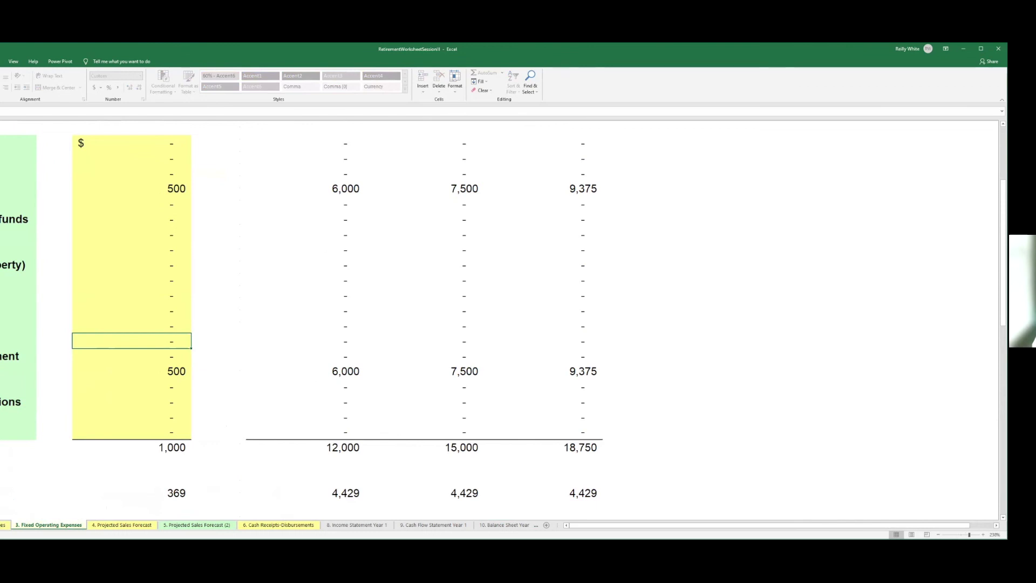
left_click(170, 267)
type("400")
left_click(248, 294)
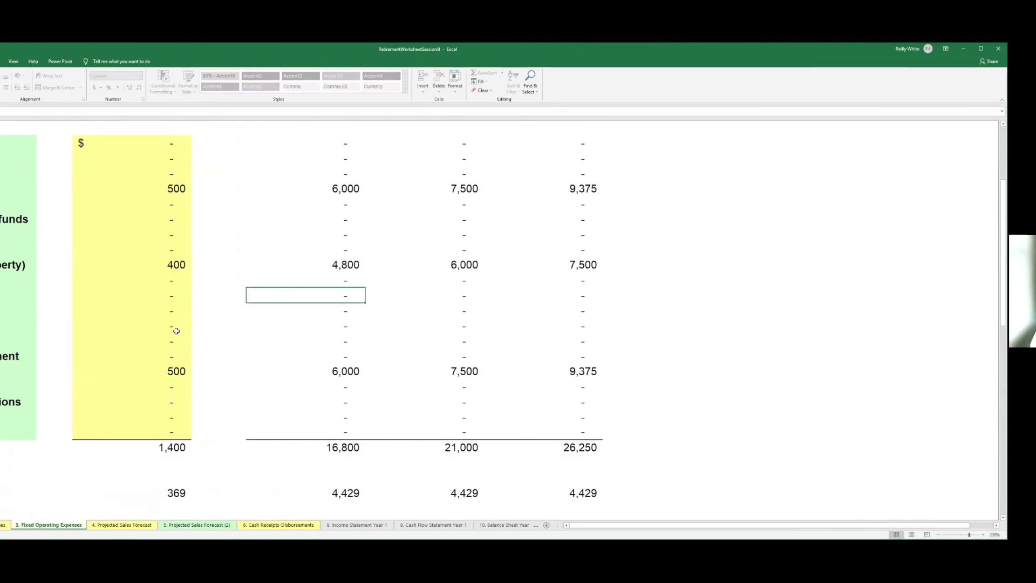
Enter 1,000 as the monthly expense four rows below the 400 entry.
left_click_drag(159, 314, 157, 316)
left_click(154, 337)
left_click(155, 329)
type("1000")
key("Return")
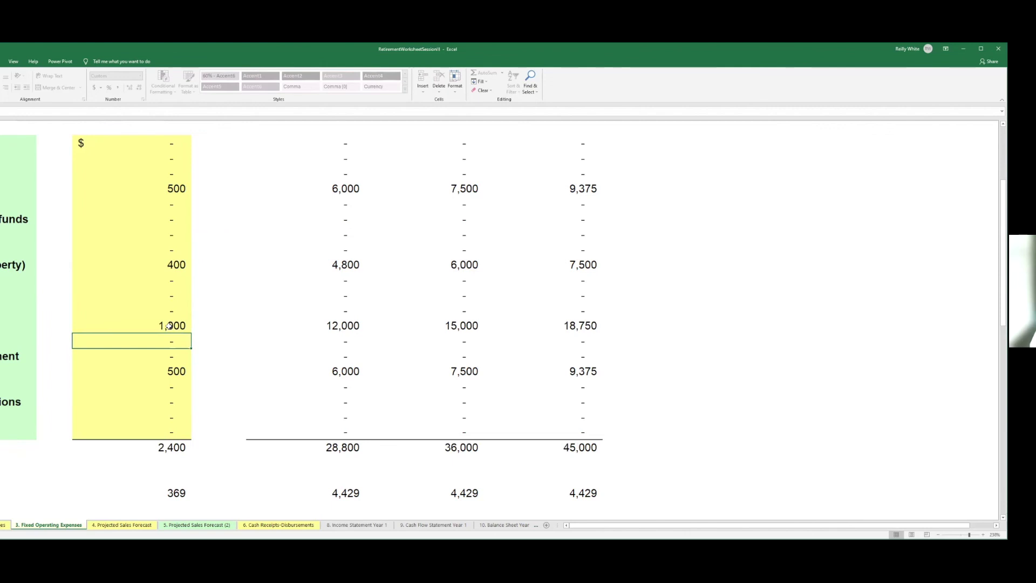
Enter 2,000 as the monthly expense in the second-to-last yellow row.
left_click_drag(128, 355, 147, 346)
left_click(162, 382)
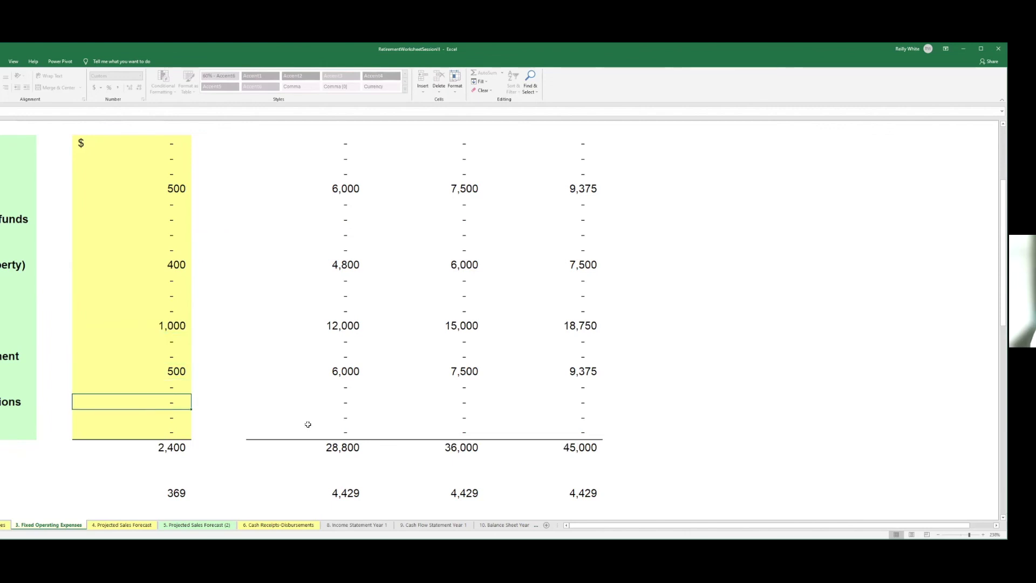
left_click(162, 416)
type("2000")
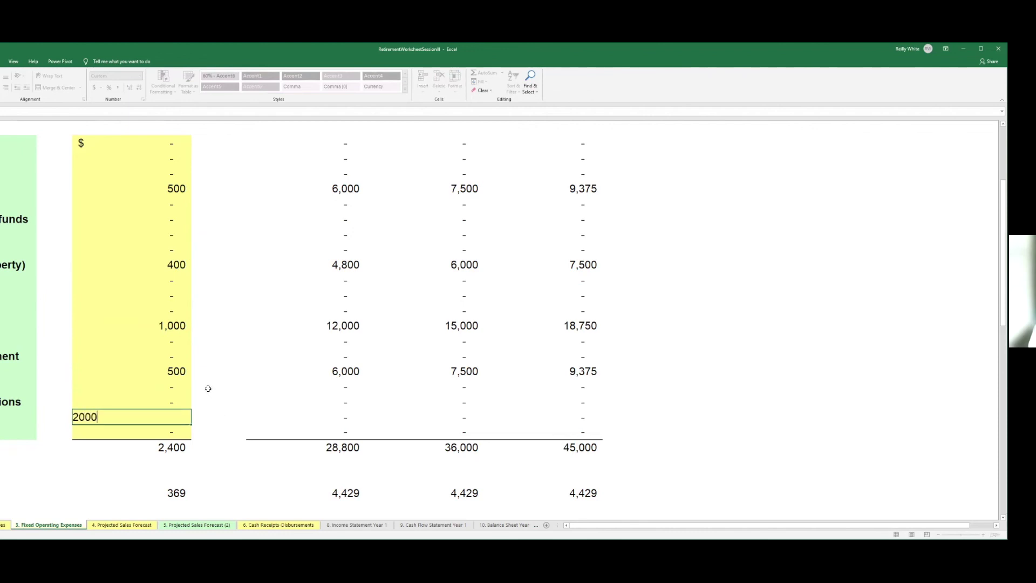
left_click(210, 389)
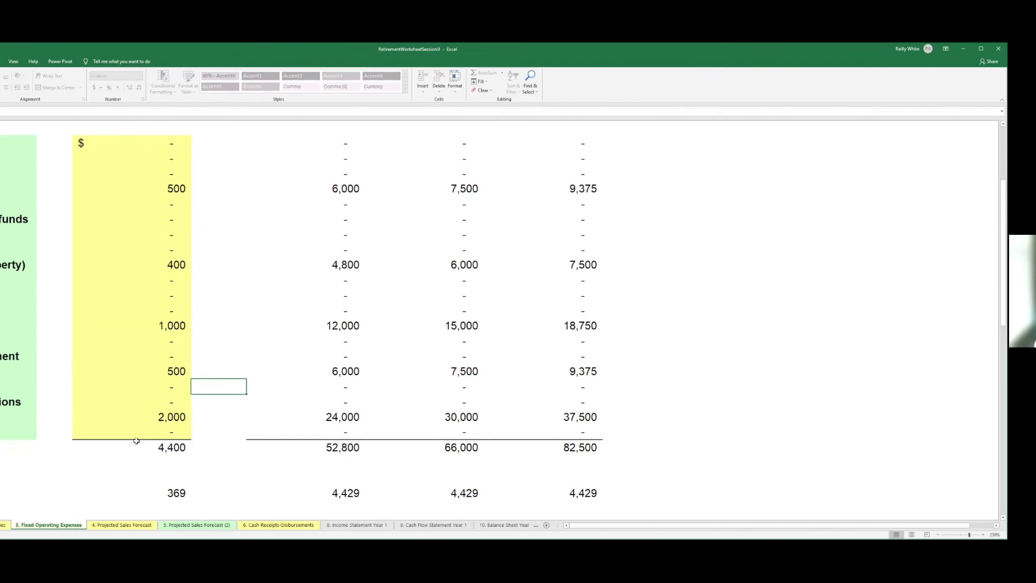
Review the monthly unit tables on the Projected Sales Forecast and Projected Sales Forecast (2) sheets.
left_click(114, 526)
left_click(1, 201)
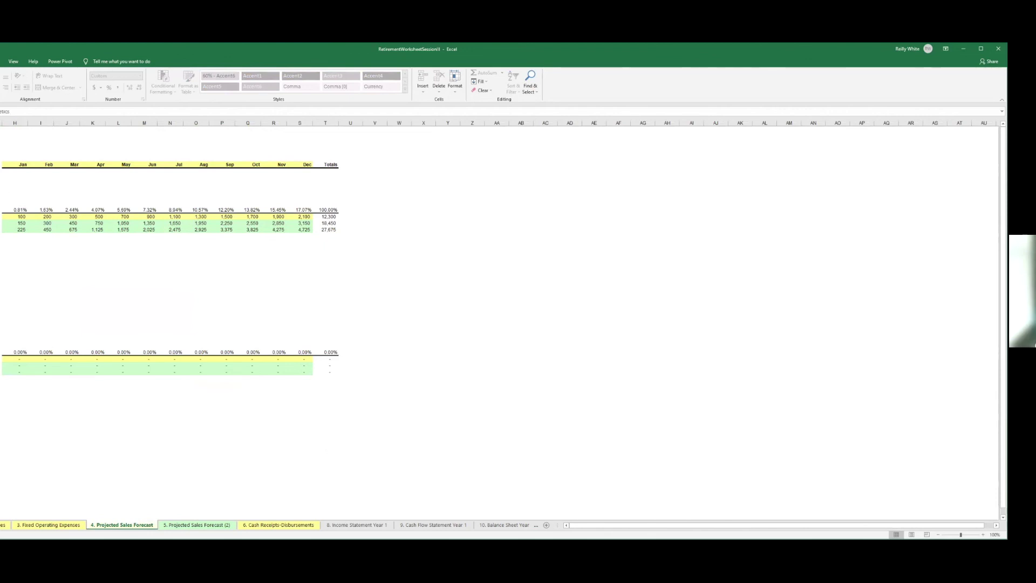
left_click_drag(1, 111, 308, 132)
key("Delete")
key("Return")
left_click(197, 522)
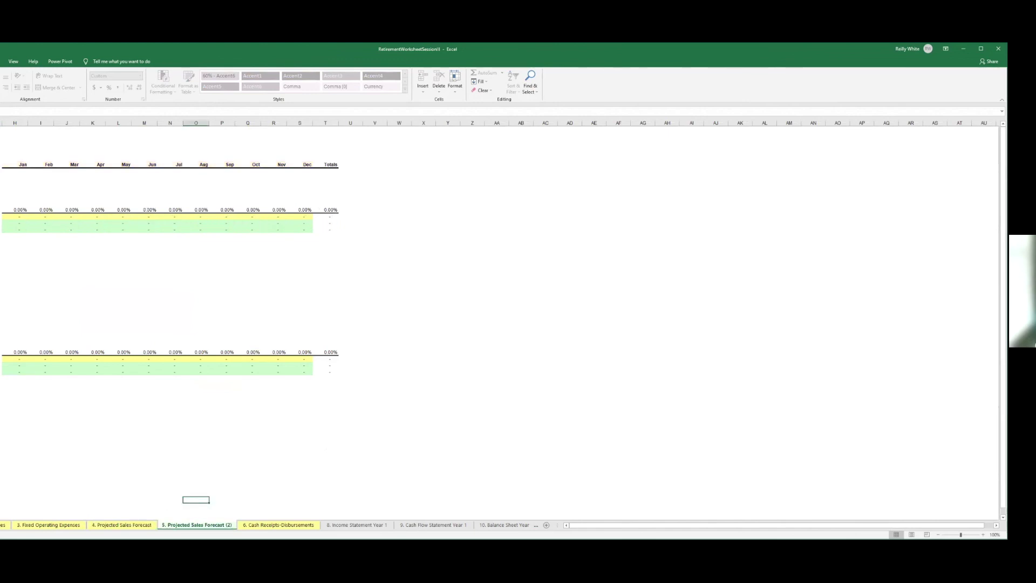
left_click(123, 524)
left_click(618, 456)
scroll(502, 321, "up", 3)
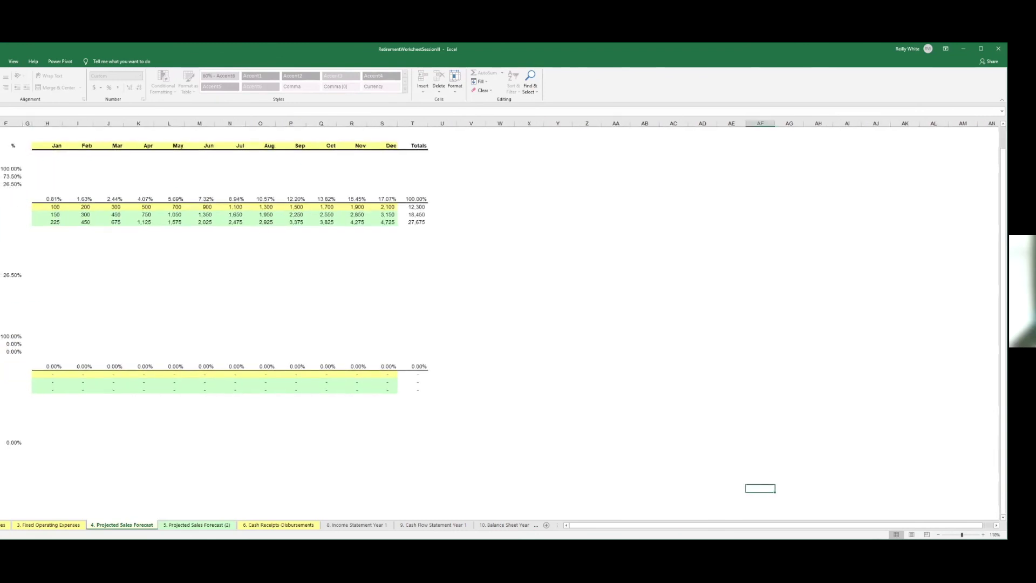
In the first product's assumptions on Projected Sales Forecast, set the top yellow value to 60.00 and the one below to 8.00.
left_click_drag(708, 453, 1, 140)
left_click(36, 215)
scroll(21, 221, "up", 2)
left_click(10, 228)
key("Up")
key("Up")
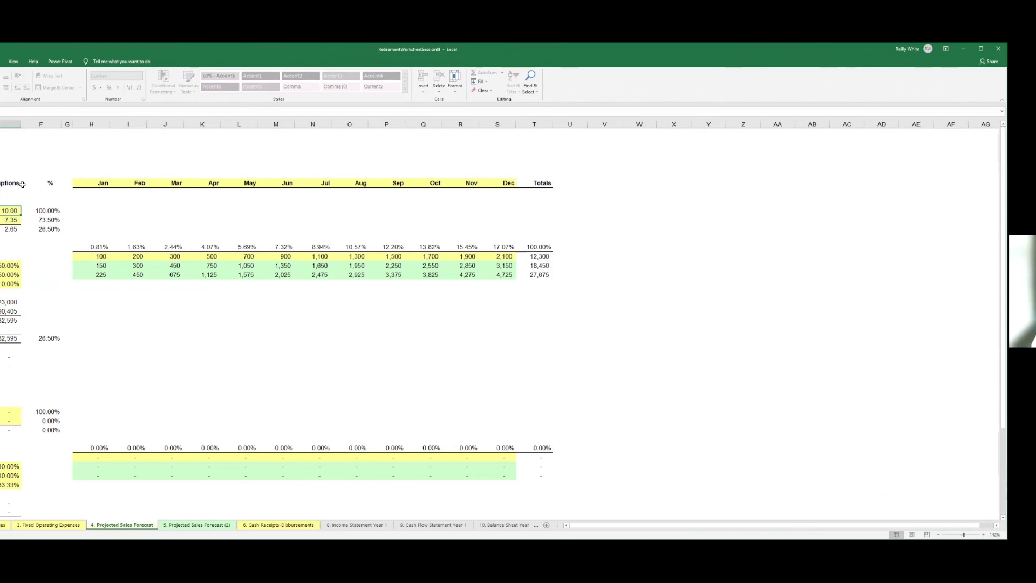
type("60")
key("Return")
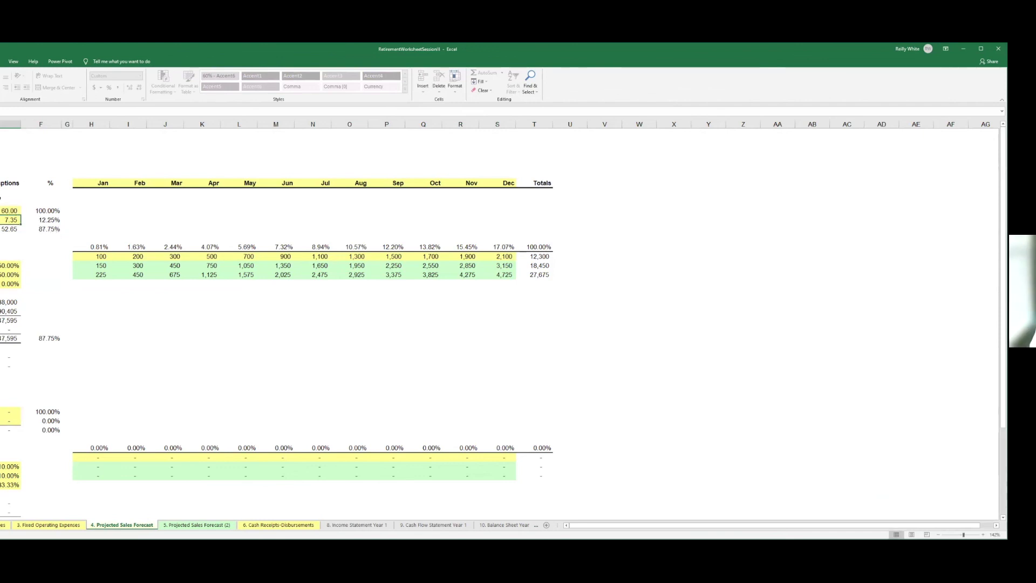
type("8")
left_click(110, 283)
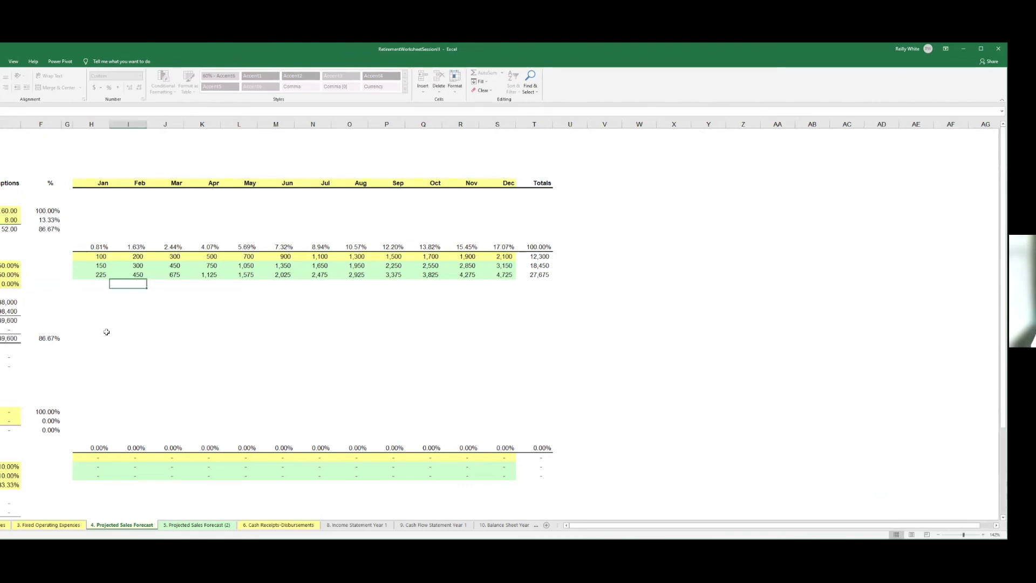
Check the first product's yellow percentages, and examine the yellow percentage inputs on the Cash Receipts-Disbursements sheet.
left_click(8, 266)
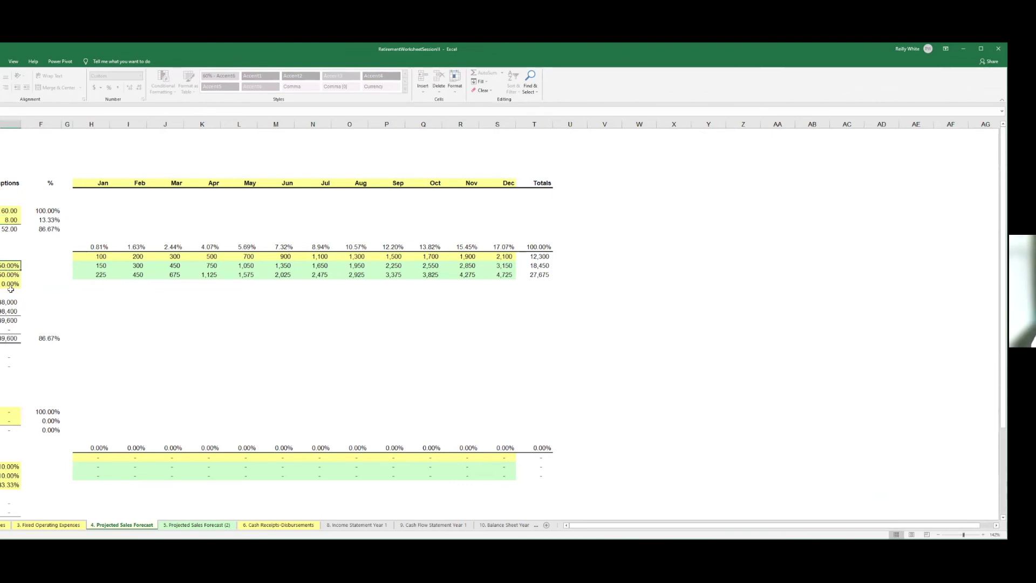
left_click(208, 373)
left_click(413, 327)
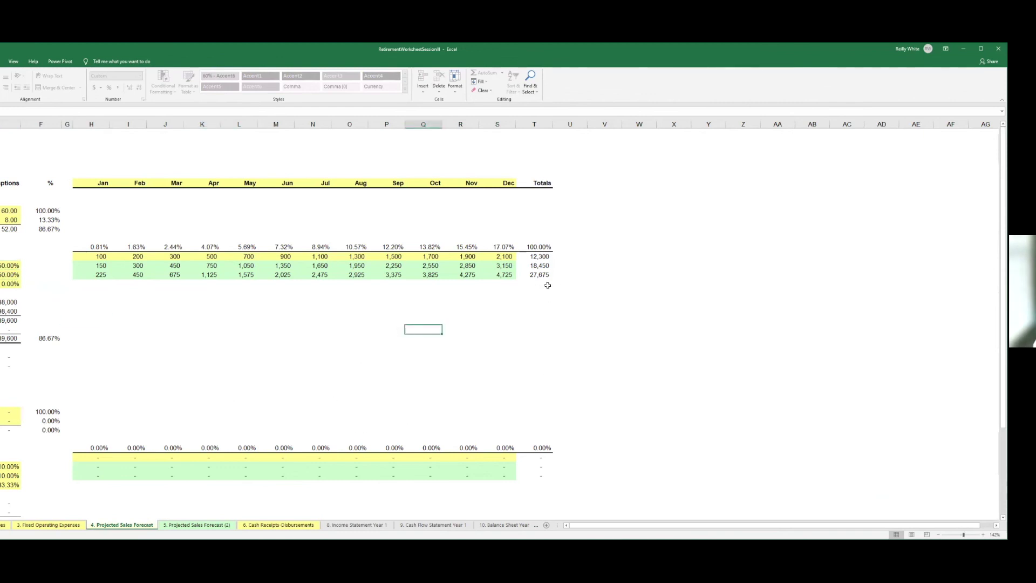
left_click(289, 529)
left_click(38, 248)
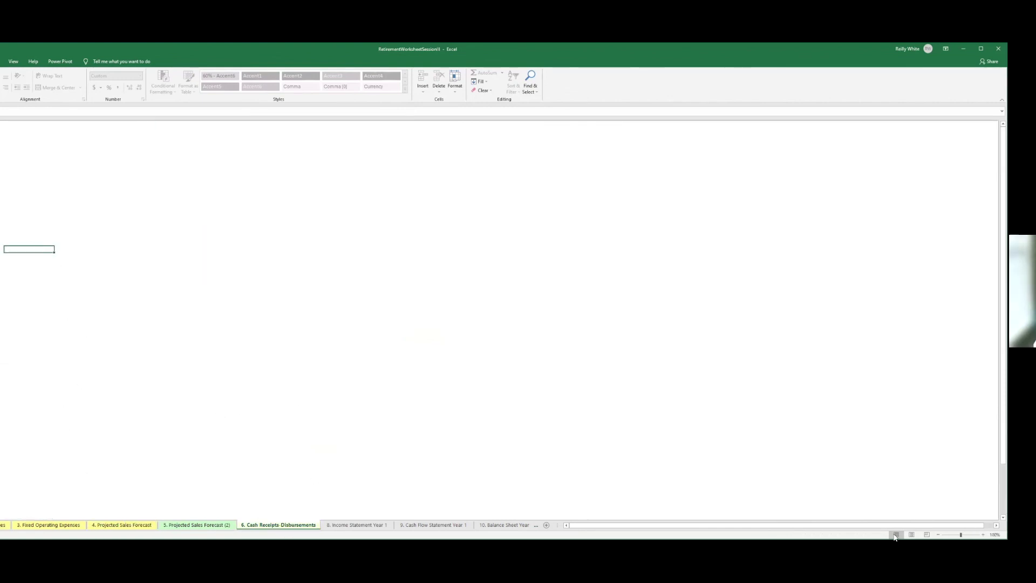
scroll(659, 377, "up", 4)
left_click_drag(509, 391, 59, 121)
left_click(68, 358)
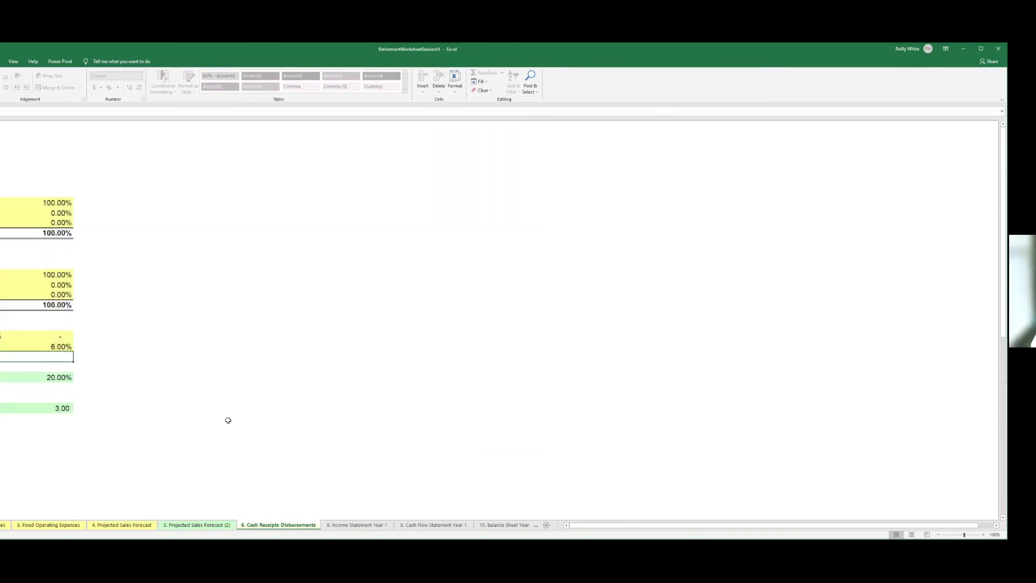
Examine the monthly figures and totals on the Income Statement Year 1 sheet.
left_click(361, 525)
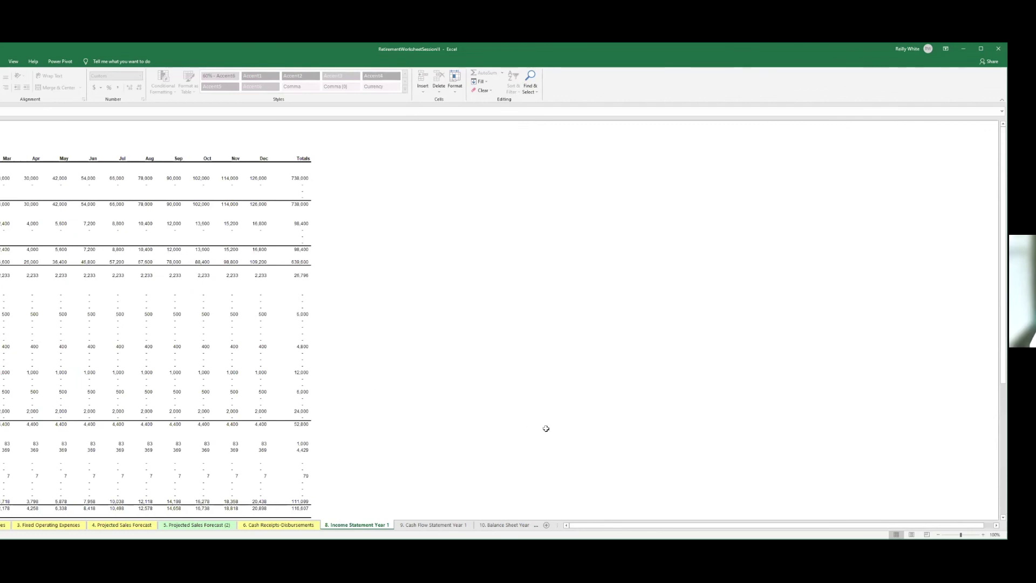
left_click_drag(84, 389, 2, 123)
left_click(107, 263)
scroll(163, 191, "up", 7, "ctrl")
scroll(163, 191, "up", 2)
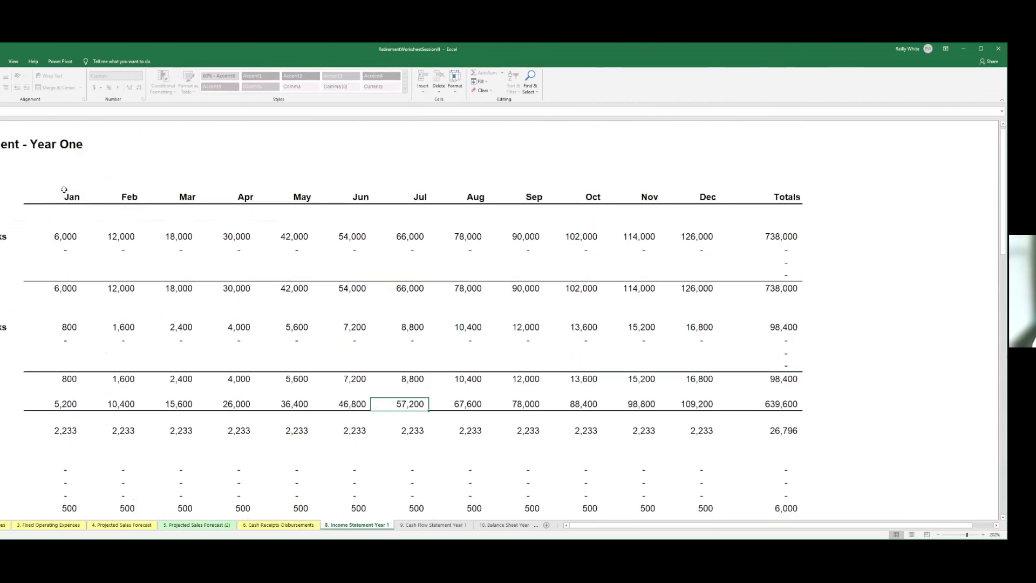
Check the top product's revenue row on the Year 1 income statement, from January across to the yearly total.
left_click_drag(53, 184, 752, 220)
left_click(751, 220)
left_click(20, 237)
left_click(51, 237)
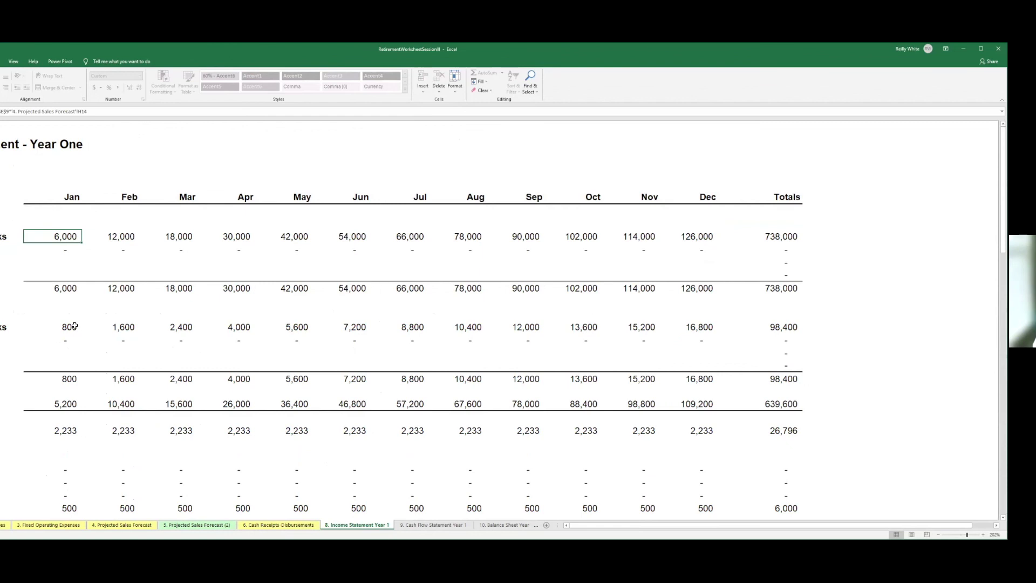
left_click(788, 237)
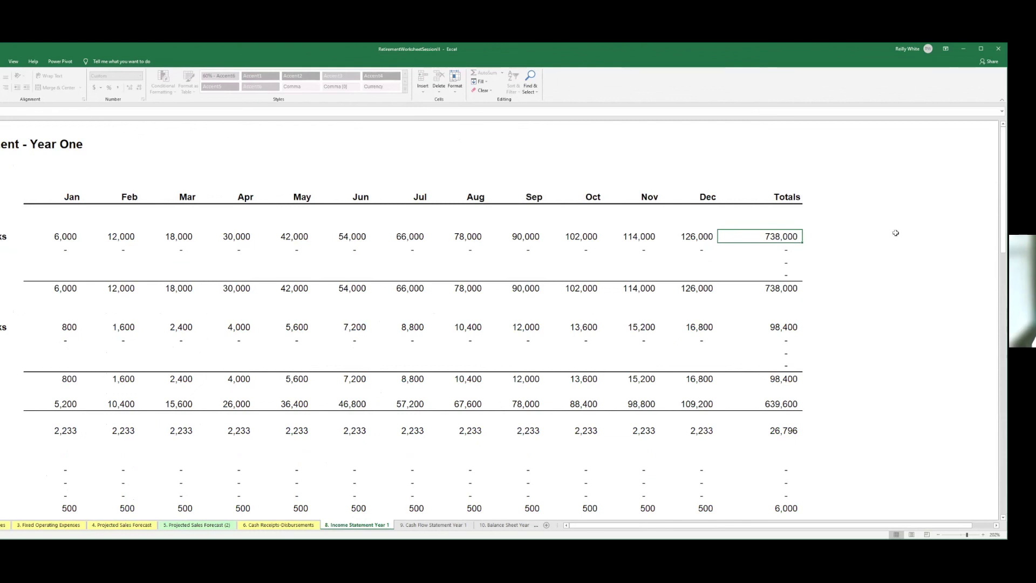
Review the Year 1 income statement's cost of sales, operating expenses and other expenses through to the final net income row.
scroll(44, 348, "down", 2)
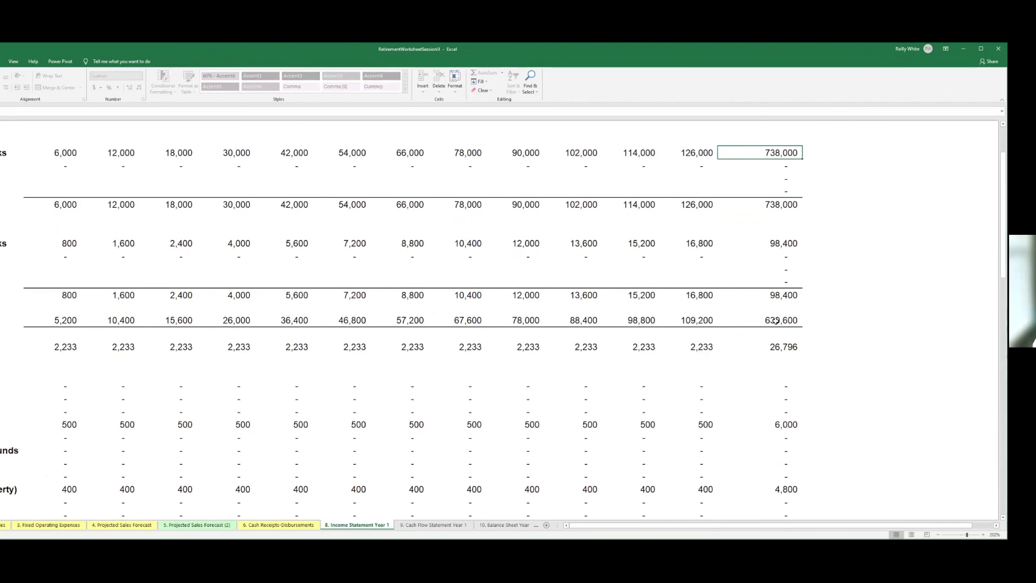
scroll(390, 409, "down", 2)
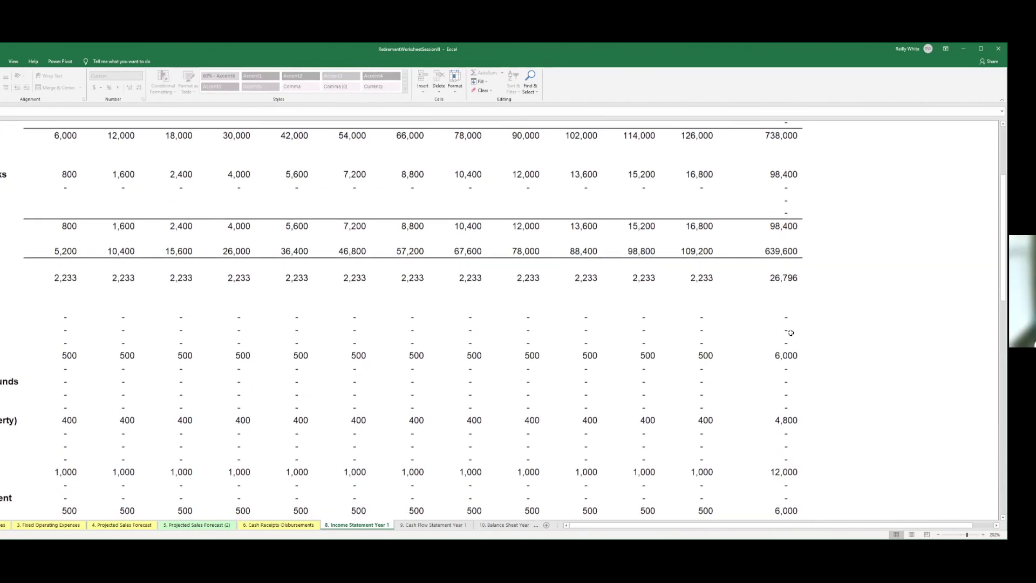
scroll(770, 396, "down", 3)
scroll(770, 395, "down", 5)
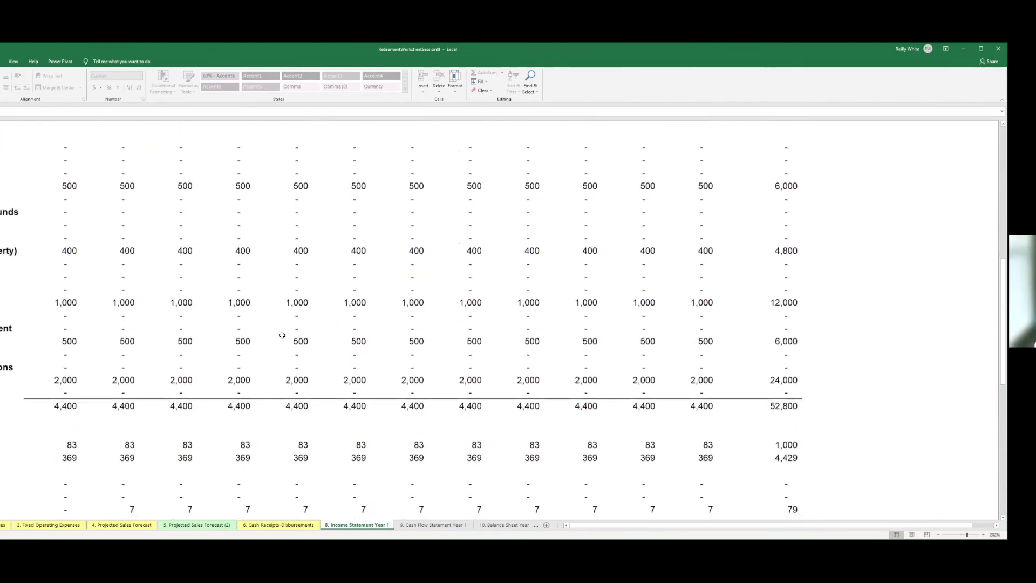
scroll(787, 388, "down", 1)
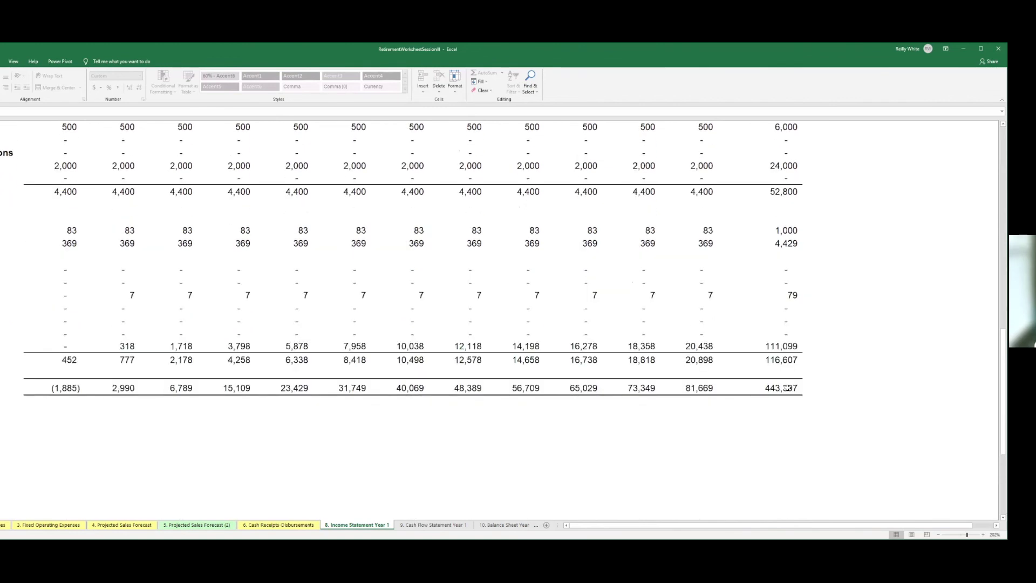
key("ctrl+Down")
key("ctrl+Down")
Look through the remaining statement sheets, from Cash Flow Statement Year 1 to Income Statement Year 3.
left_click(460, 526)
left_click(502, 526)
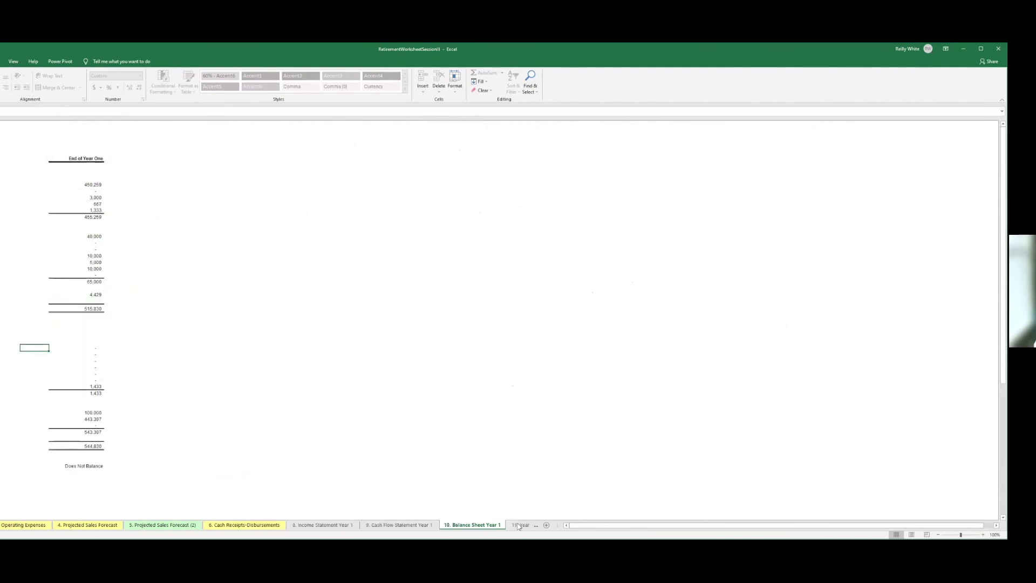
left_click(519, 526)
left_click(512, 526)
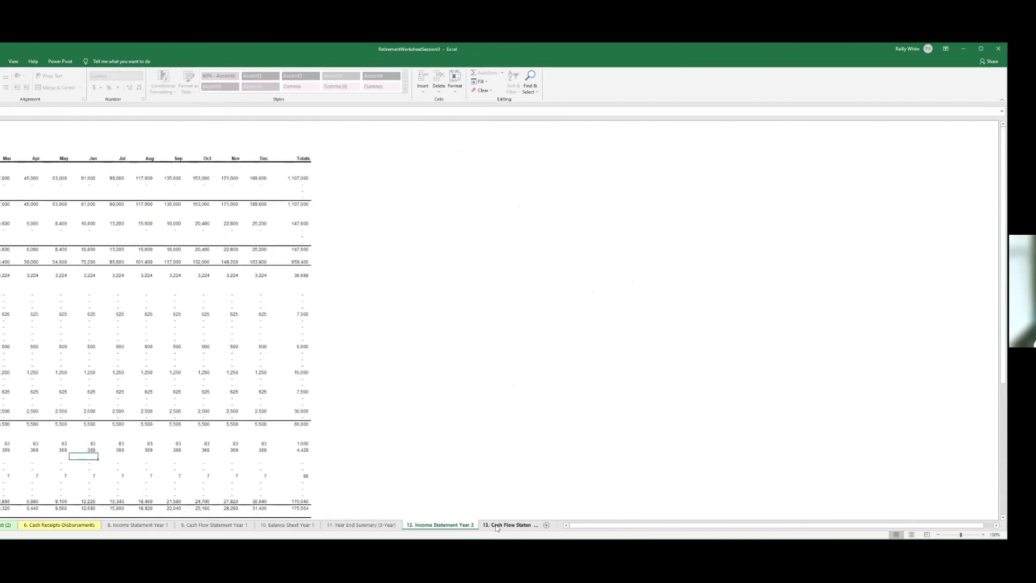
left_click(226, 255)
left_click(508, 526)
left_click(503, 526)
left_click(502, 526)
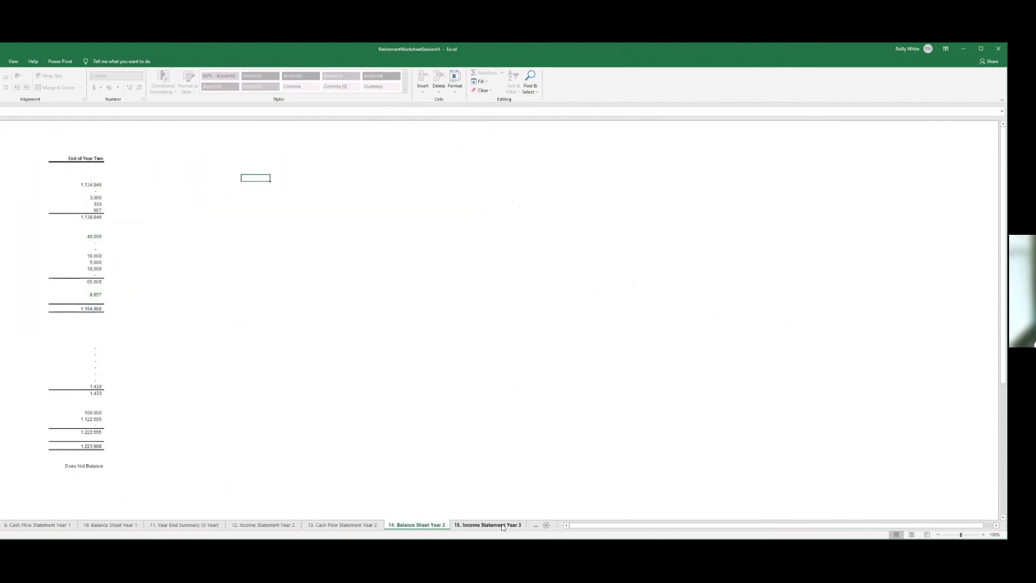
left_click(24, 373)
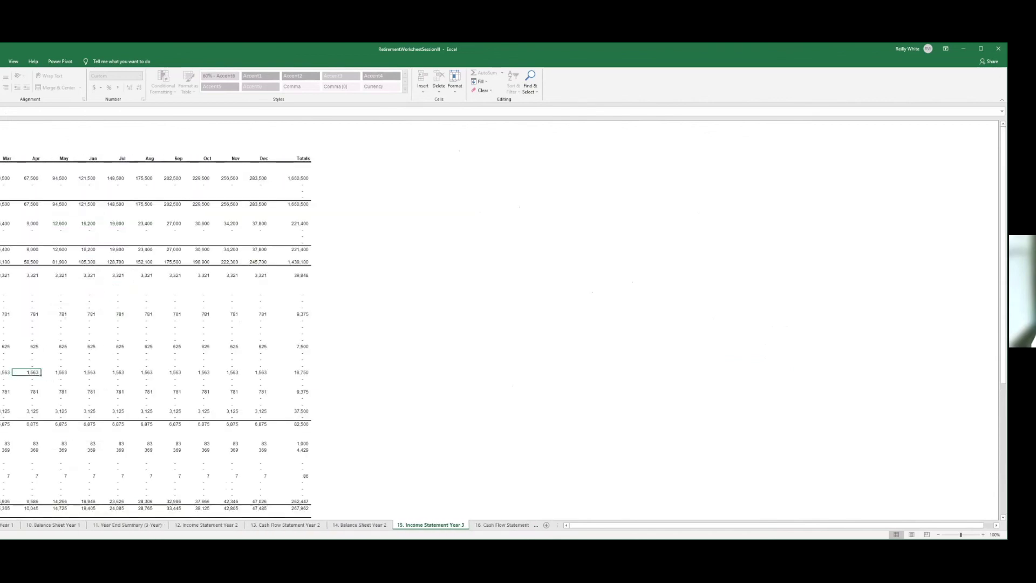
Return to the Fixed Operating Expenses sheet and examine the monthly expense amounts and the Year Two and Year Three growth percentages.
scroll(270, 524, "up", 6)
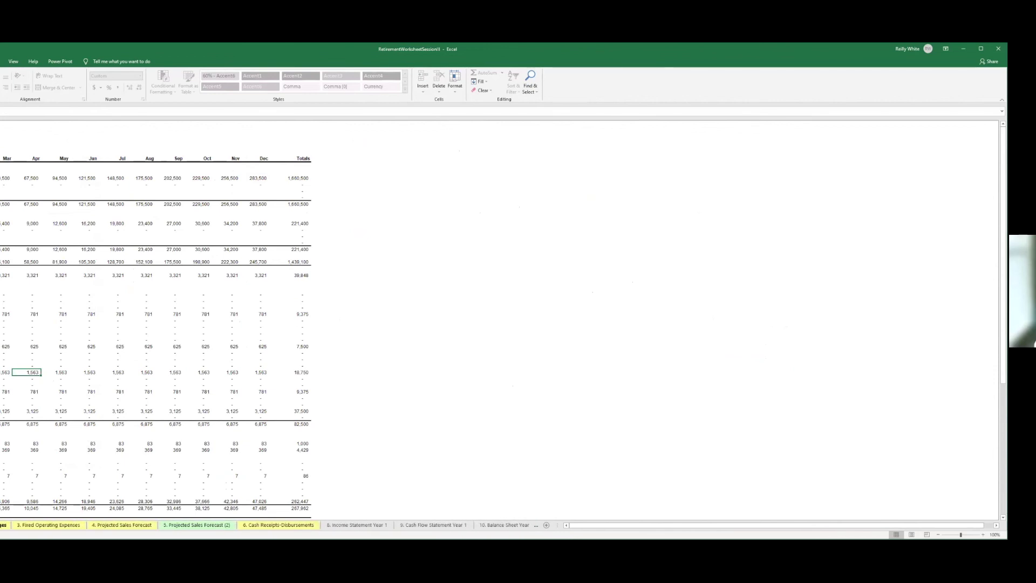
left_click(4, 524)
left_click(31, 527)
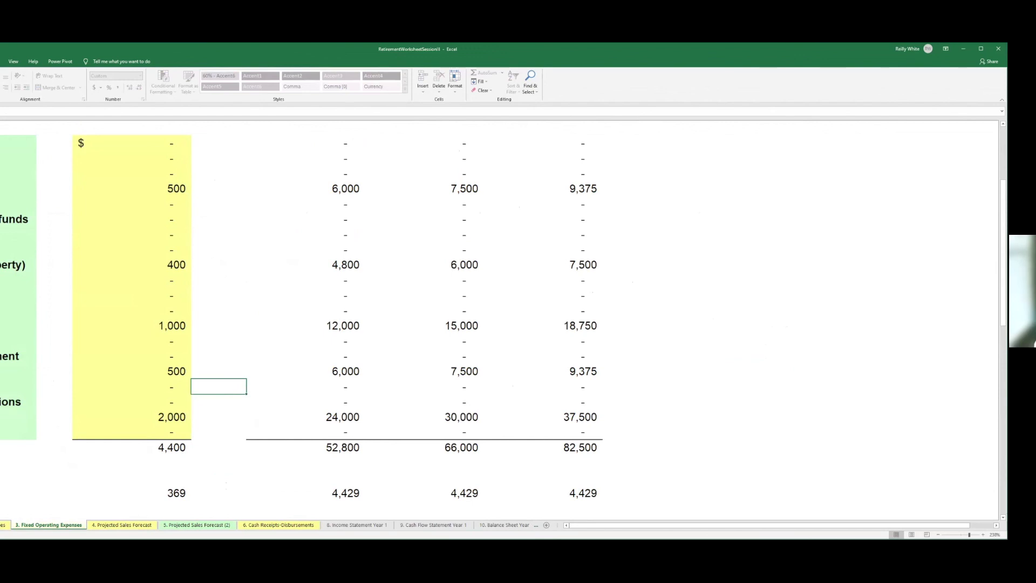
left_click_drag(461, 447, 1, 120)
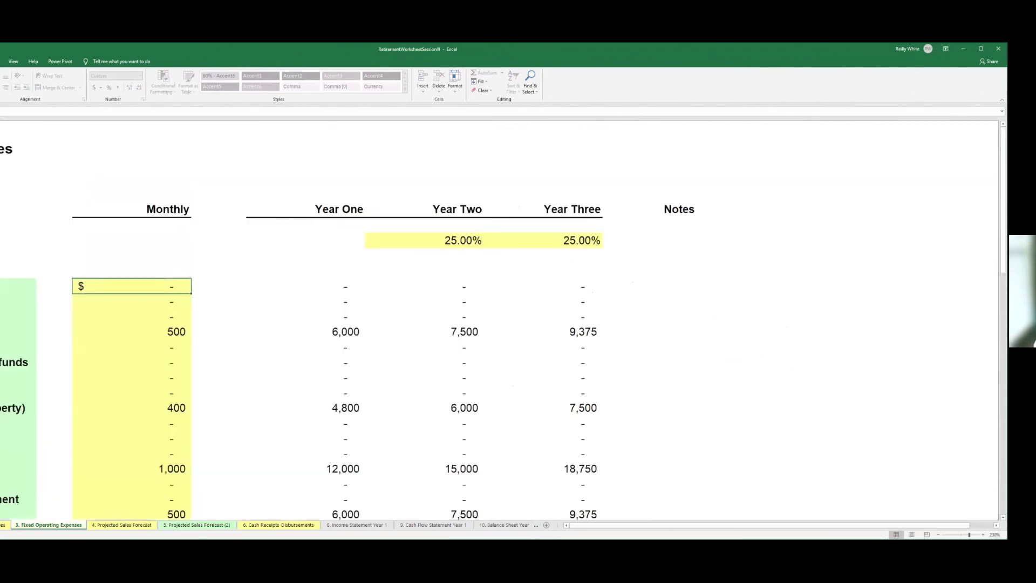